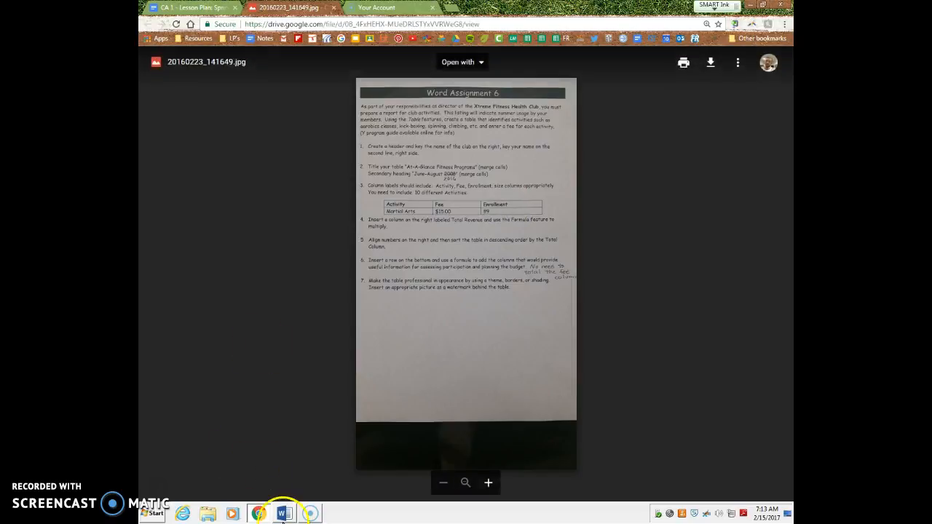
Switch to the blank Word document, open its page header for editing and align the header text to the right
{"action": "left_click", "coordinate": [285, 514]}
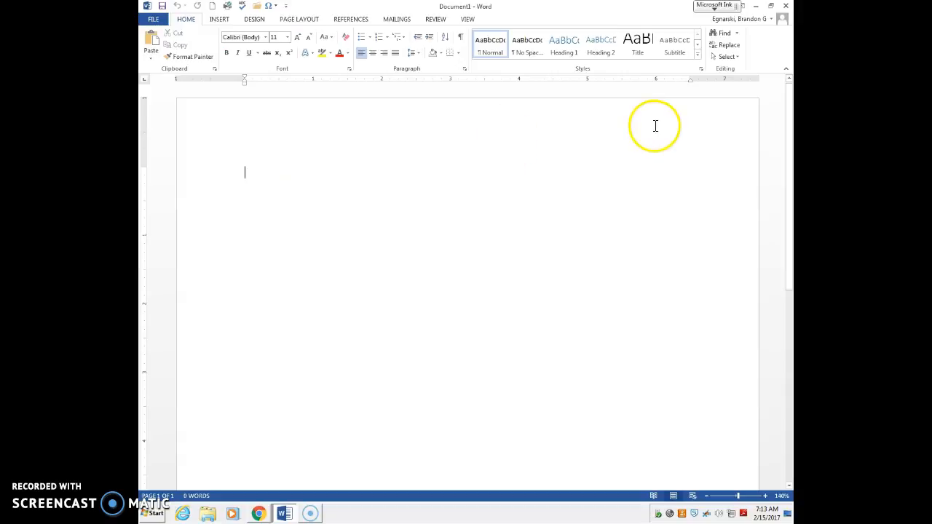
{"action": "double_click", "coordinate": [626, 130]}
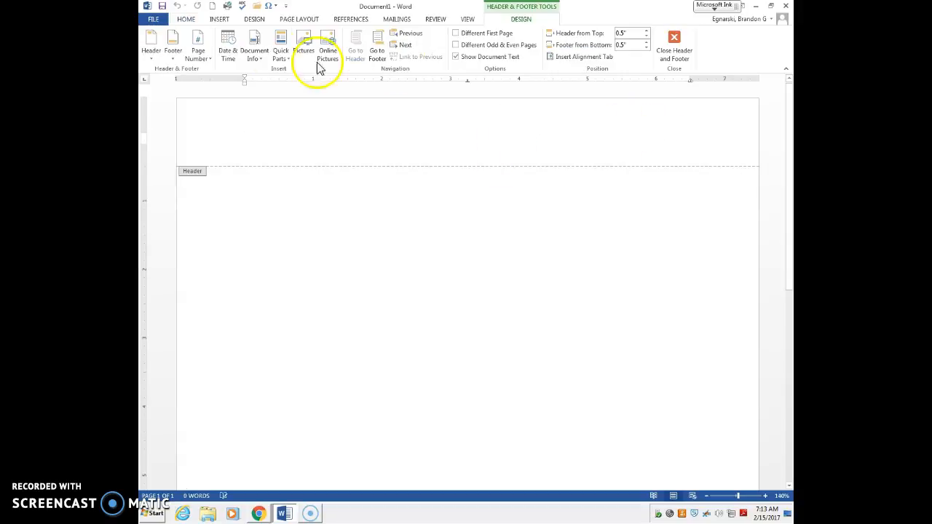
{"action": "left_click", "coordinate": [186, 19]}
{"action": "left_click", "coordinate": [384, 52]}
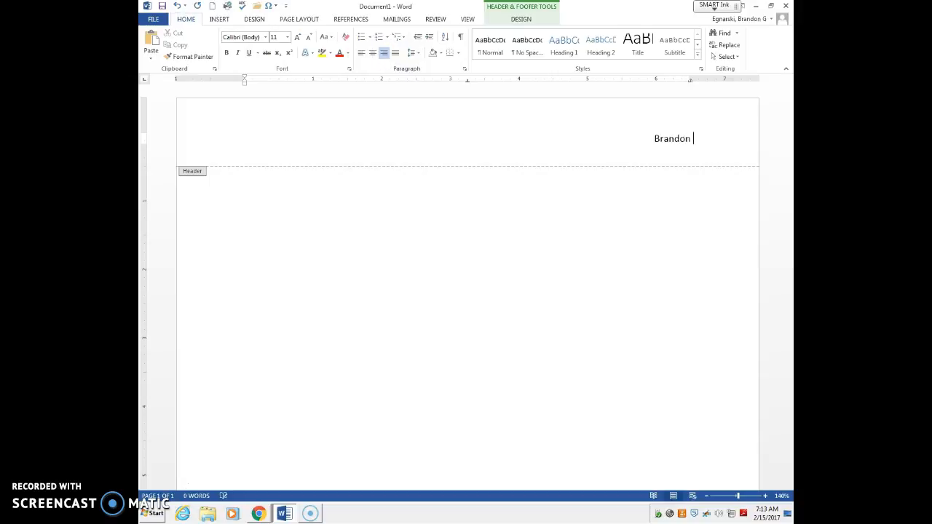
Enter the author's full name and the fitness club's name on two right-aligned header lines, then close the header
{"action": "key", "text": "Tab"}
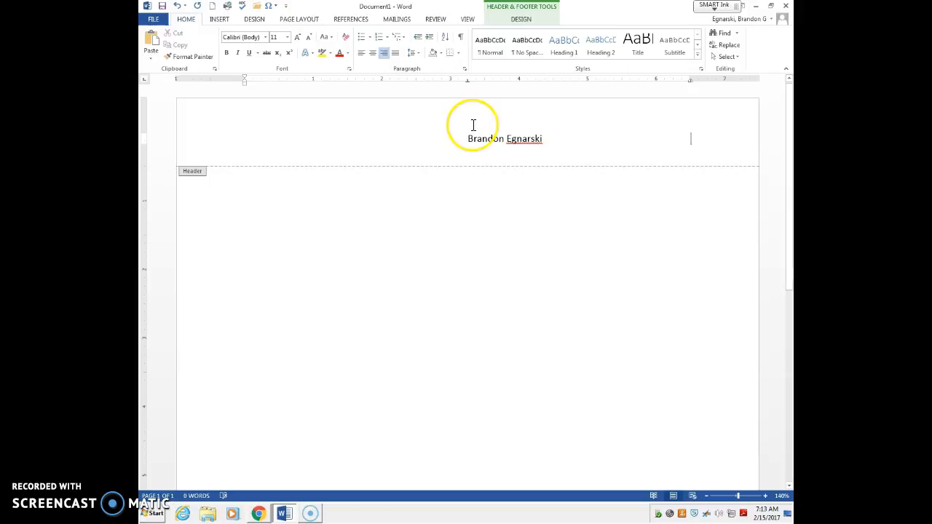
{"action": "key", "text": "BackSpace"}
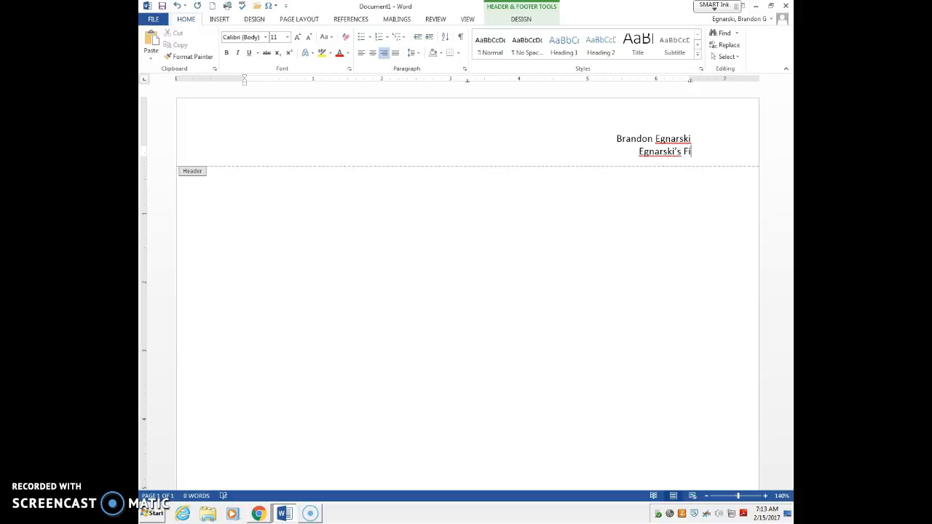
{"action": "type", "text": "ub"}
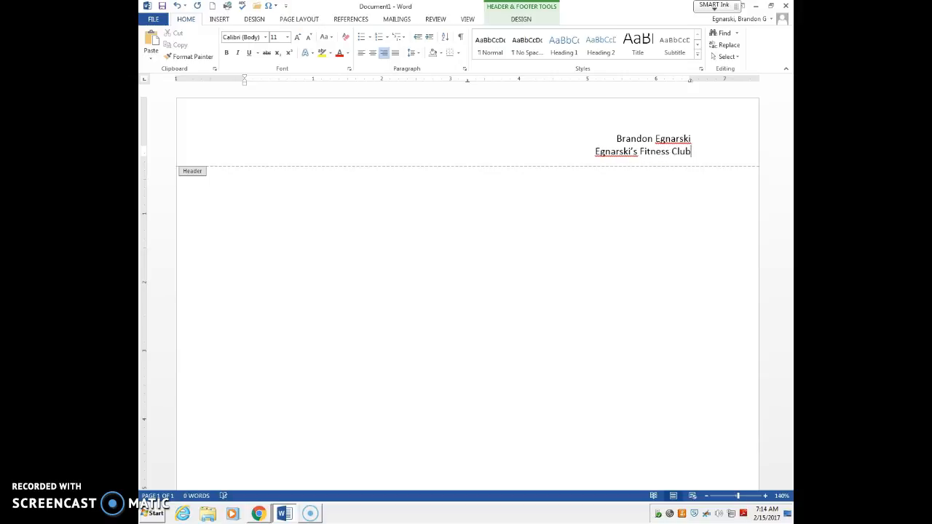
{"action": "left_click", "coordinate": [520, 19]}
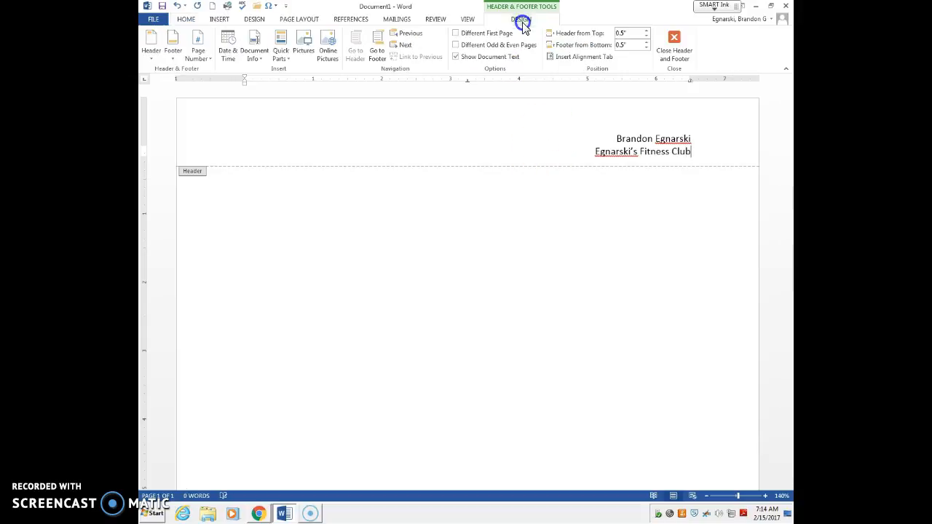
{"action": "left_click", "coordinate": [673, 42]}
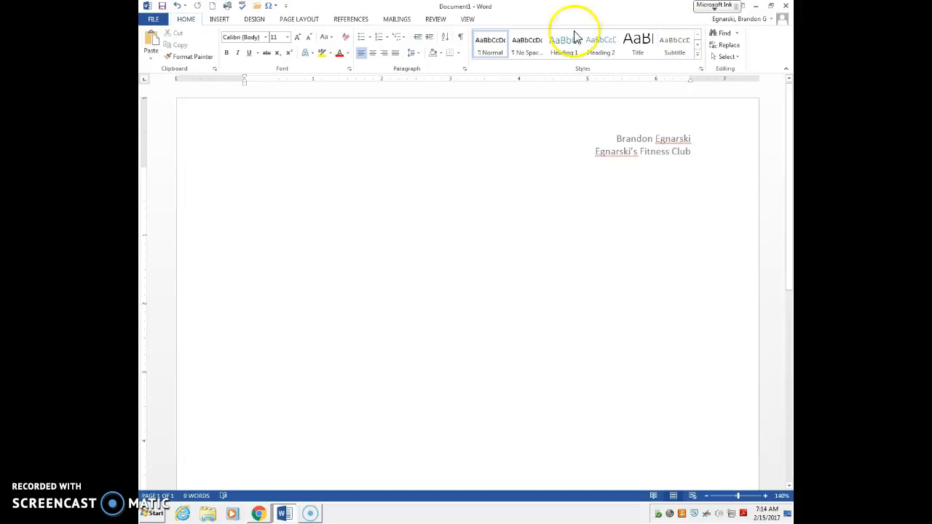
Insert a table with 3 columns and 8 rows below the header
{"action": "left_click", "coordinate": [219, 19]}
{"action": "left_click", "coordinate": [206, 44]}
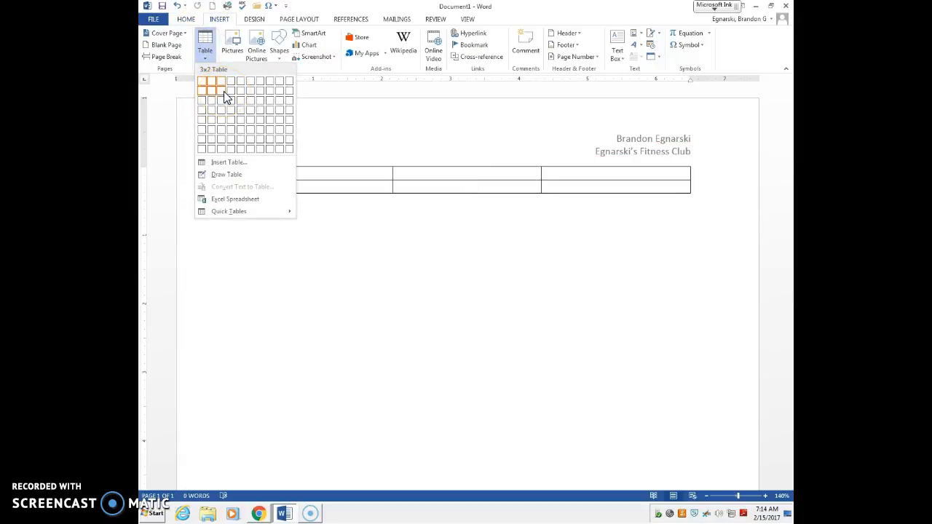
{"action": "left_click", "coordinate": [229, 162]}
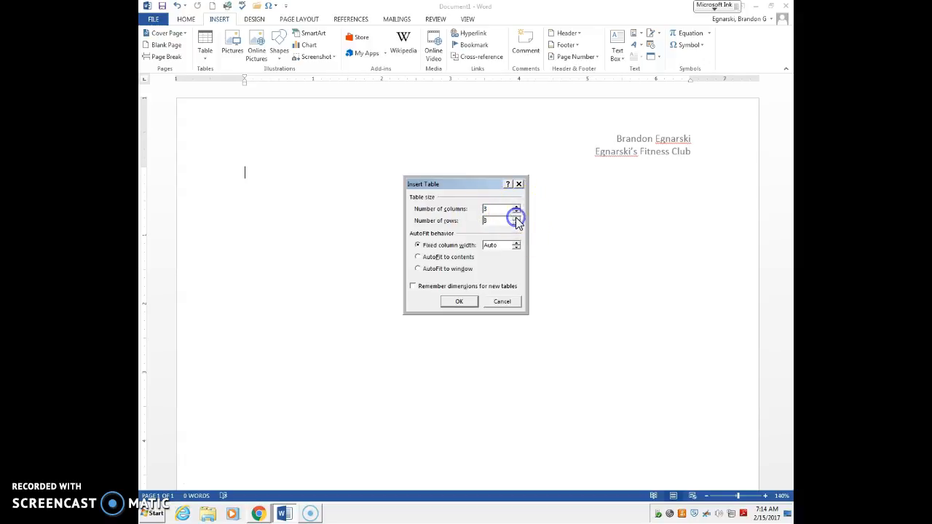
{"action": "left_click", "coordinate": [454, 304]}
Merge the three cells of the table's first row into one title cell and centre its text
{"action": "left_click_drag", "start_coordinate": [306, 177], "coordinate": [603, 172]}
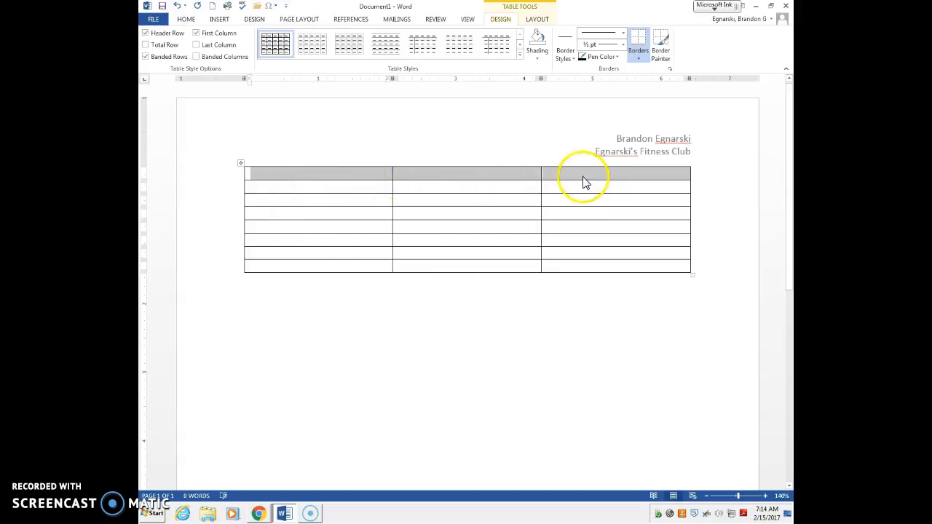
{"action": "right_click", "coordinate": [444, 174]}
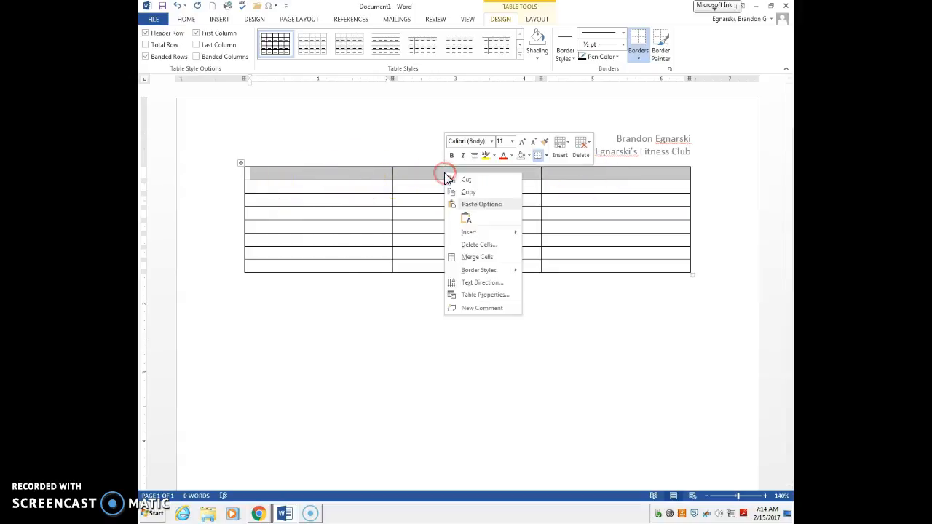
{"action": "left_click", "coordinate": [474, 257]}
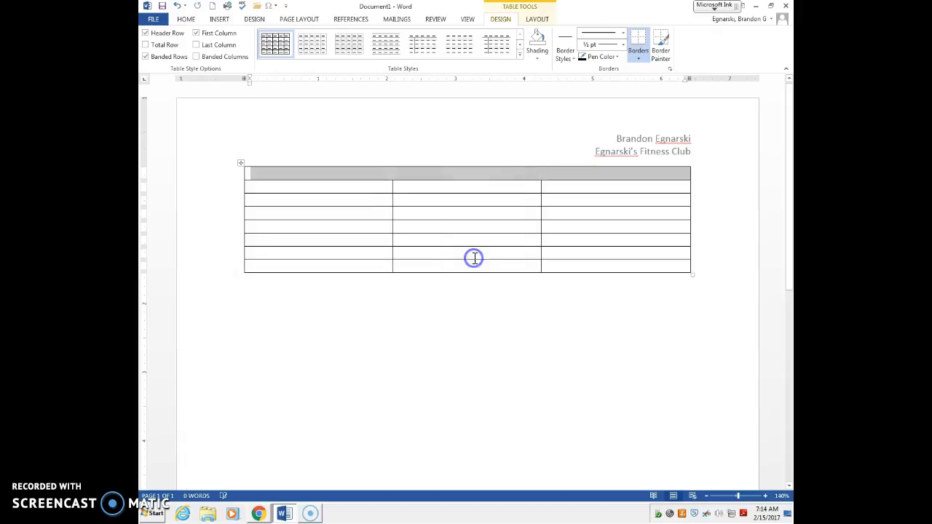
{"action": "left_click", "coordinate": [398, 175]}
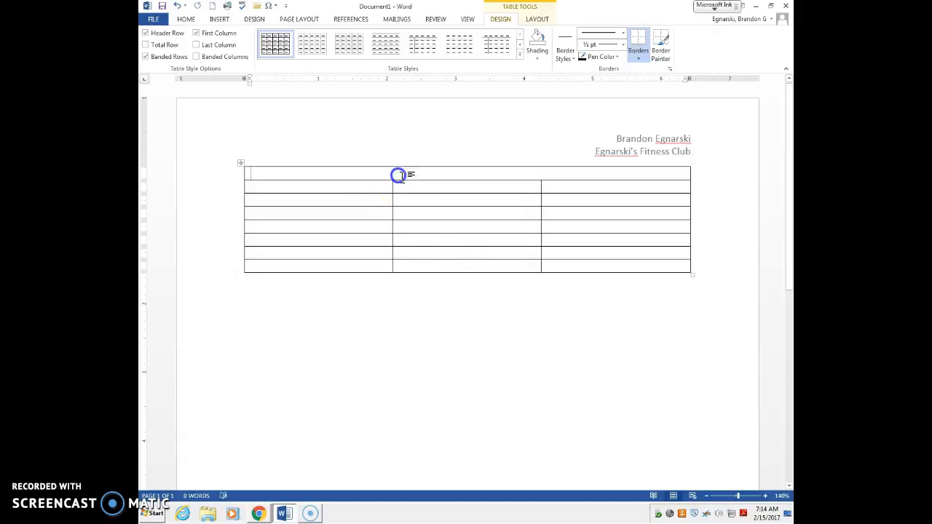
{"action": "left_click", "coordinate": [186, 19]}
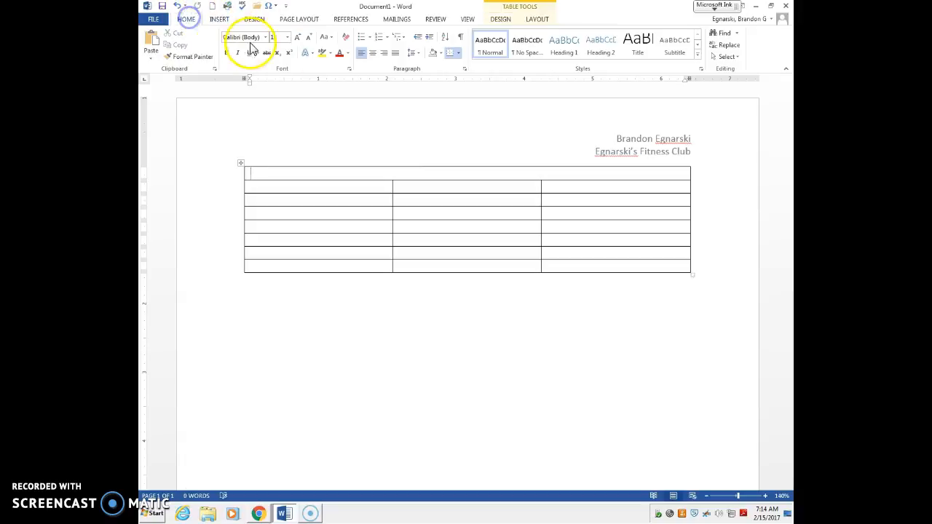
{"action": "left_click", "coordinate": [373, 54]}
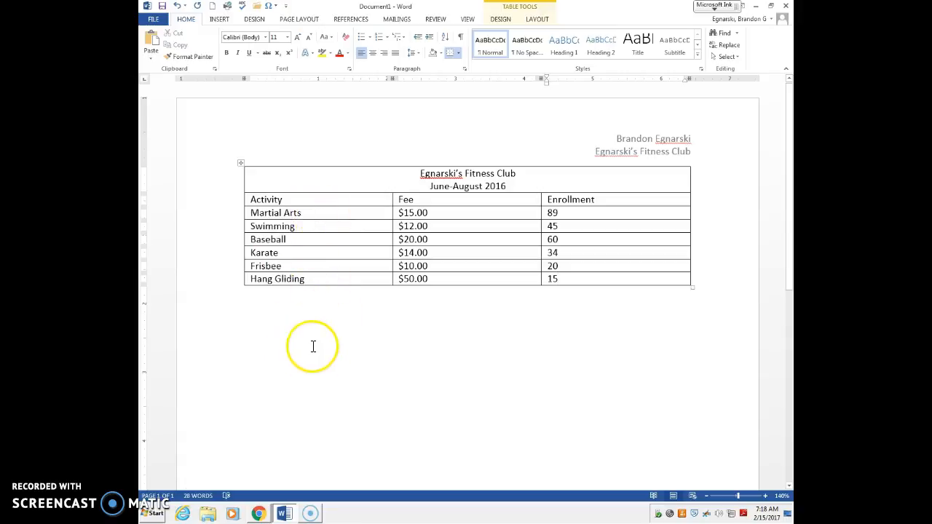
Check the column instructions in the assignment image in Chrome, and narrow the Activity column of the Word table
{"action": "mouse_move", "coordinate": [246, 293]}
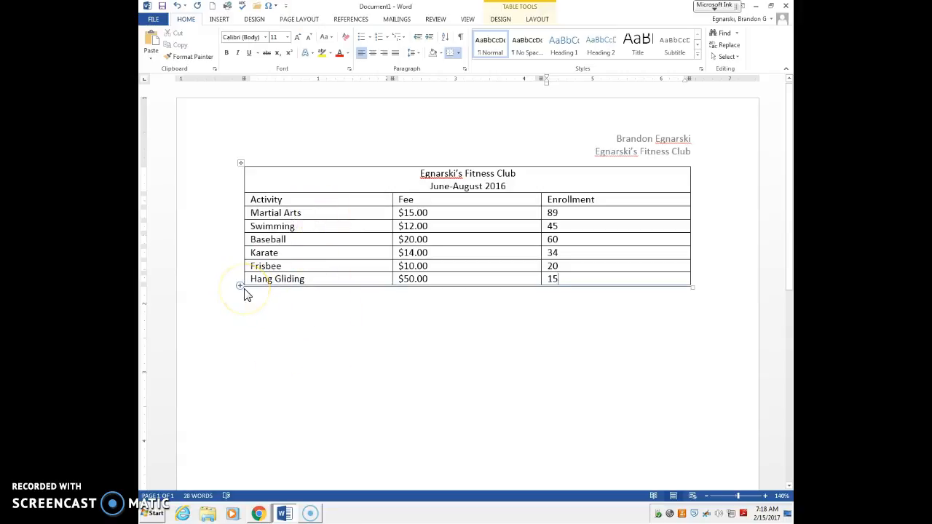
{"action": "key", "text": "alt+Tab"}
{"action": "key", "text": "alt+Tab"}
{"action": "key", "text": "alt+Tab"}
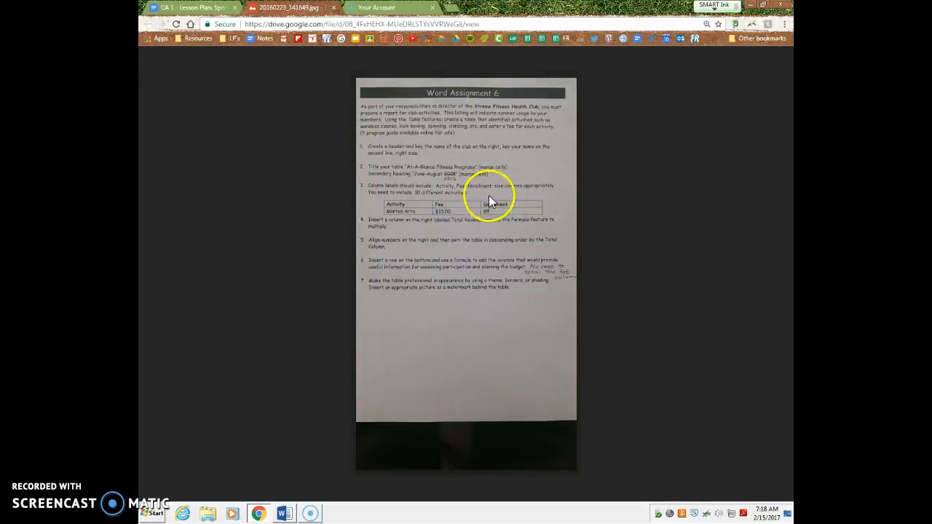
{"action": "key", "text": "alt+Tab"}
{"action": "left_click_drag", "start_coordinate": [390, 240], "coordinate": [339, 237]}
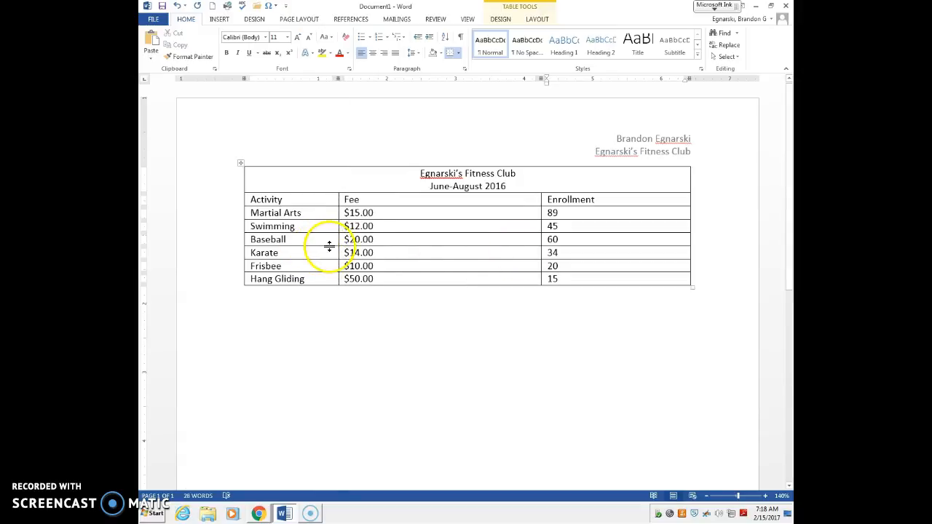
{"action": "double_click", "coordinate": [339, 252]}
{"action": "double_click", "coordinate": [338, 252]}
{"action": "left_click", "coordinate": [339, 252]}
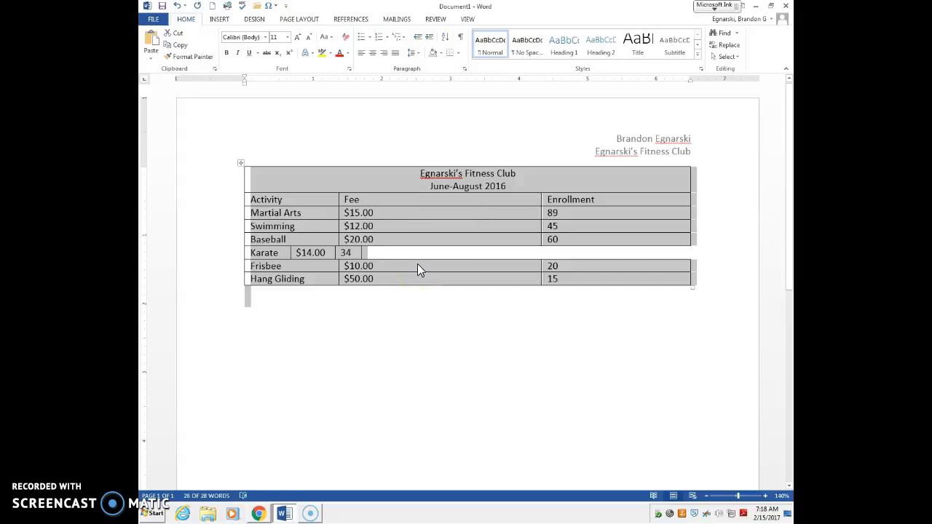
{"action": "key", "text": "ctrl+z"}
{"action": "left_click", "coordinate": [387, 323]}
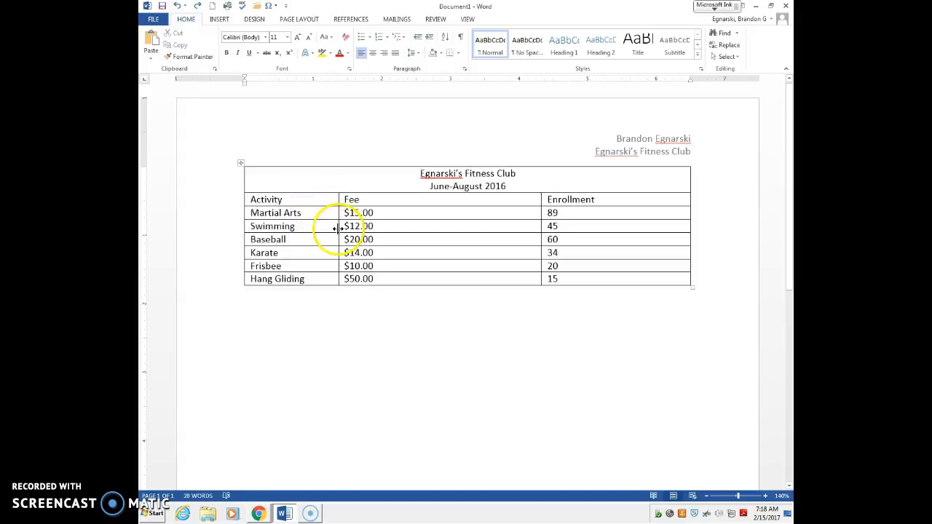
Fit the widths of the Activity, Fee and Enrollment columns to their contents
{"action": "double_click", "coordinate": [338, 230]}
{"action": "left_click", "coordinate": [517, 224]}
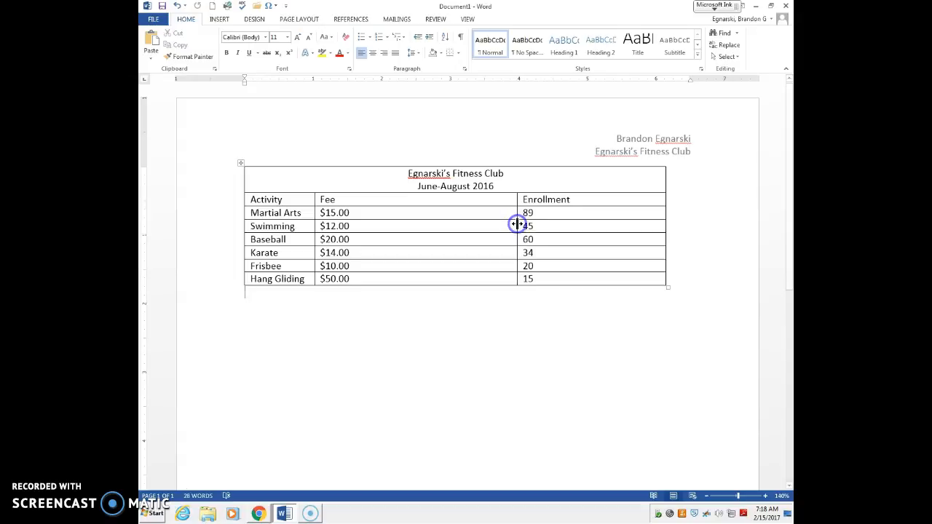
{"action": "double_click", "coordinate": [516, 224]}
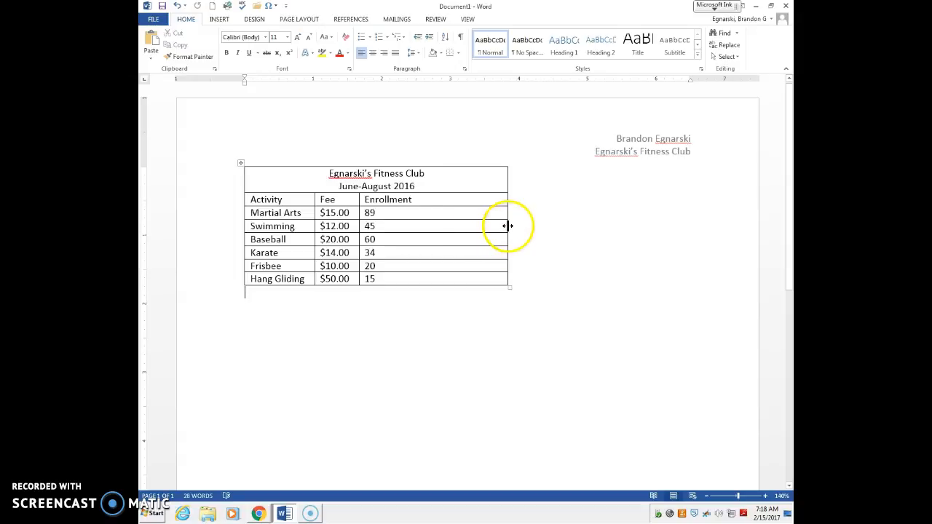
{"action": "double_click", "coordinate": [505, 225]}
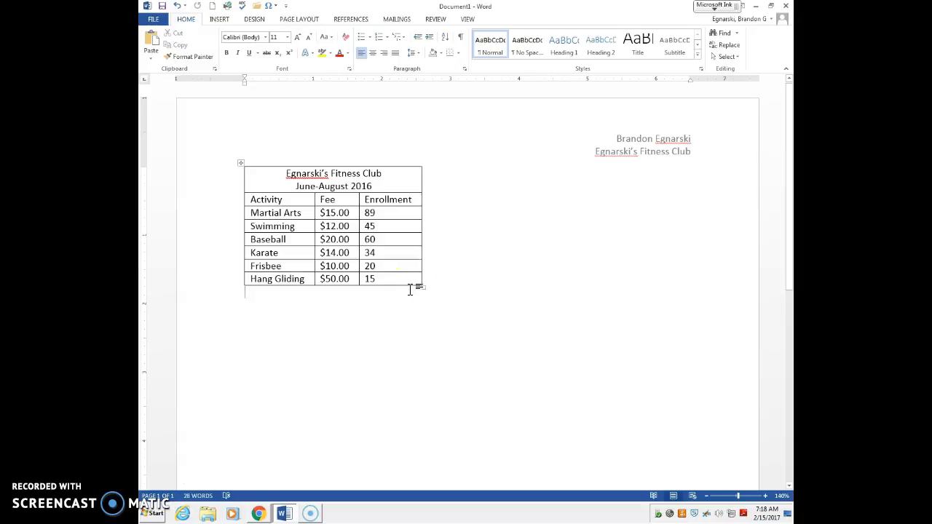
{"action": "left_click", "coordinate": [321, 209]}
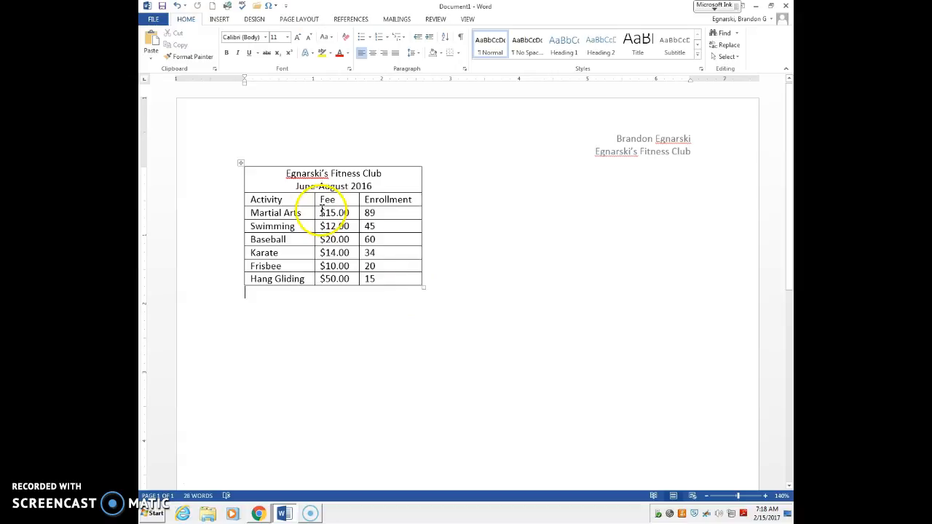
Check the assignment's Total Revenue instruction in Chrome, and insert a column to the right of Enrollment in the Word table
{"action": "key", "text": "alt+Tab"}
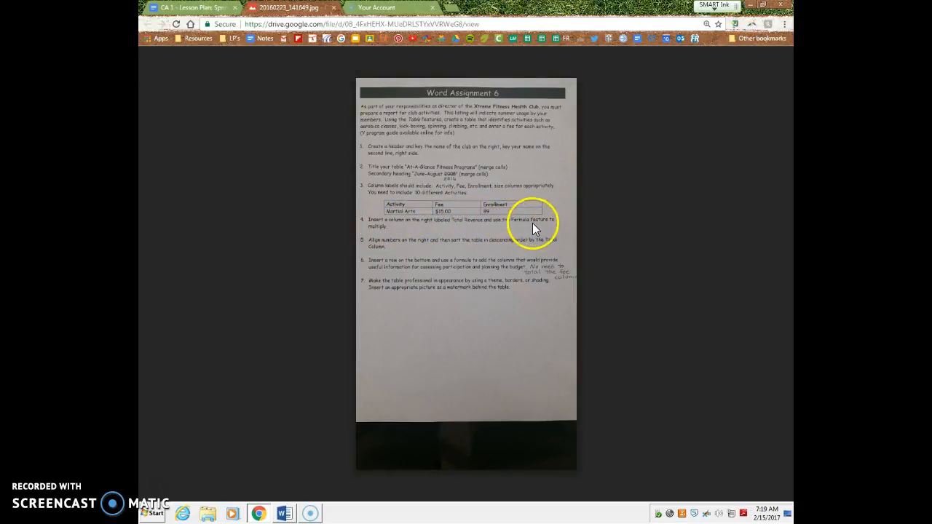
{"action": "key", "text": "alt+Tab"}
{"action": "left_click", "coordinate": [405, 215]}
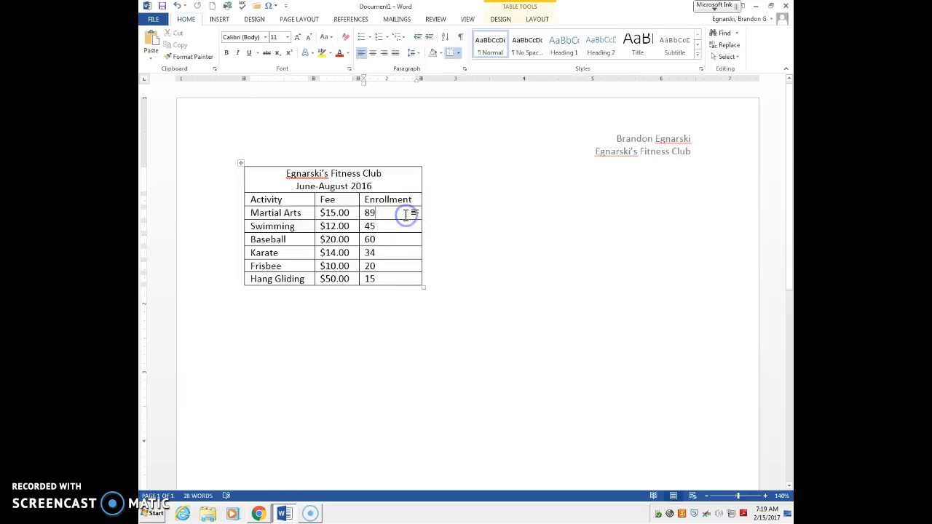
{"action": "right_click", "coordinate": [401, 215]}
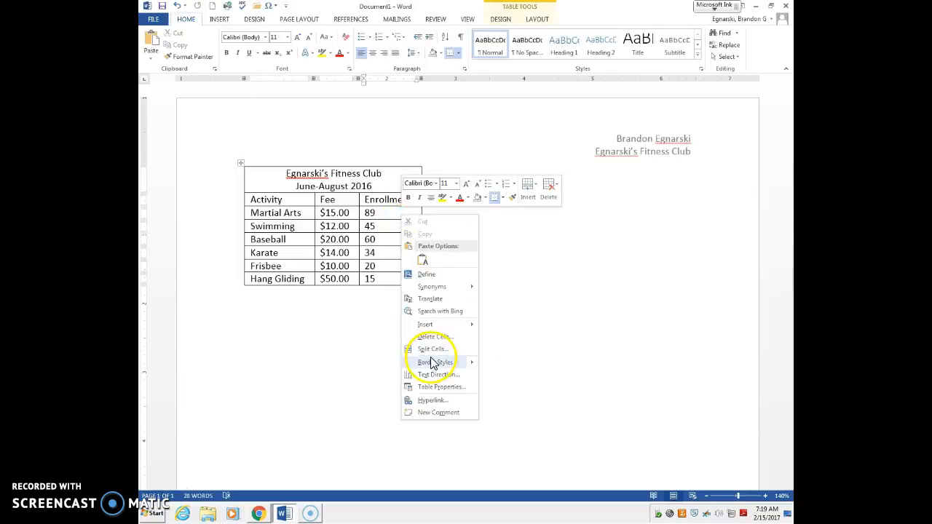
{"action": "mouse_move", "coordinate": [433, 327]}
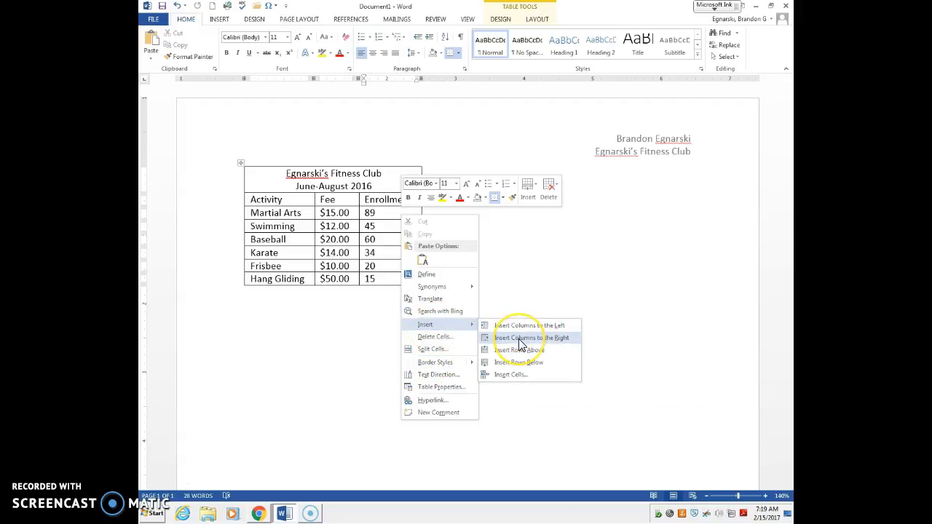
{"action": "left_click", "coordinate": [507, 21]}
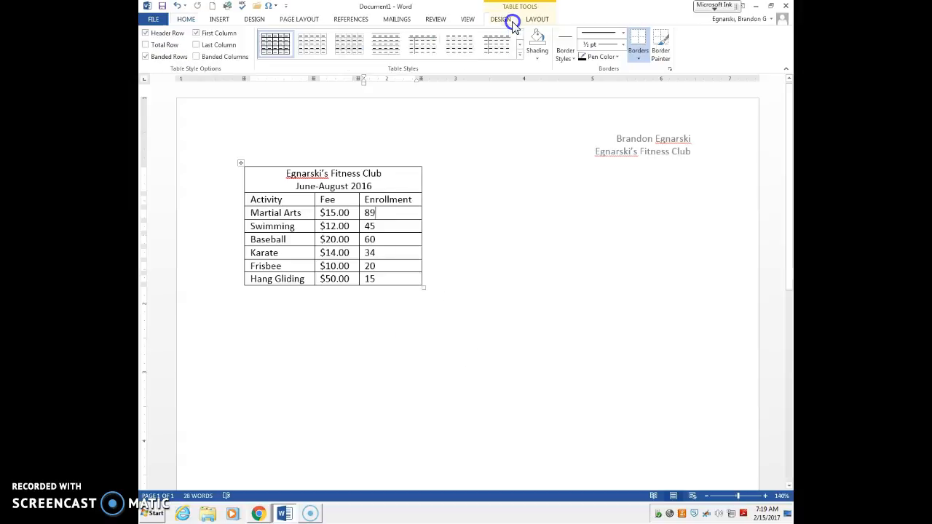
{"action": "left_click", "coordinate": [535, 19]}
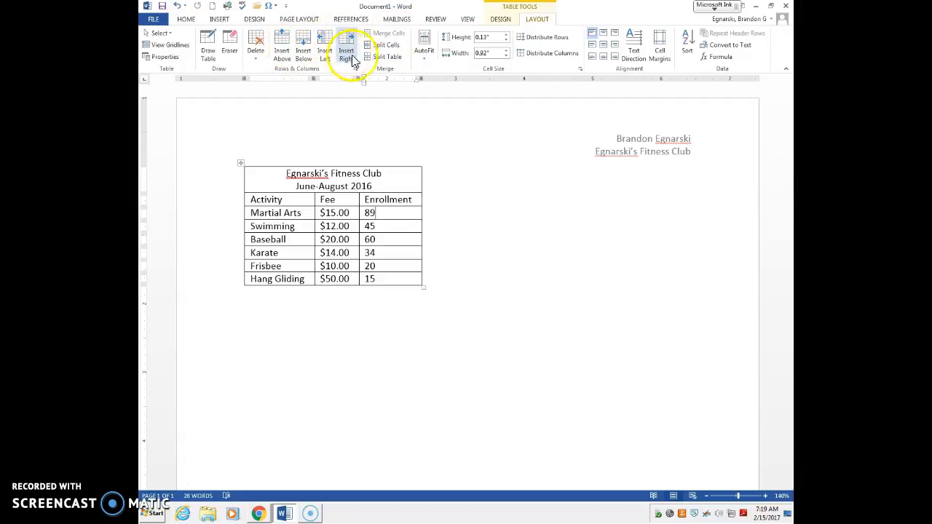
{"action": "right_click", "coordinate": [410, 211]}
{"action": "mouse_move", "coordinate": [451, 328]}
{"action": "left_click", "coordinate": [536, 333]}
Merge the title cell with the new column's top cell and label the new column Total Rev
{"action": "left_click_drag", "start_coordinate": [394, 181], "coordinate": [461, 182]}
{"action": "right_click", "coordinate": [455, 177]}
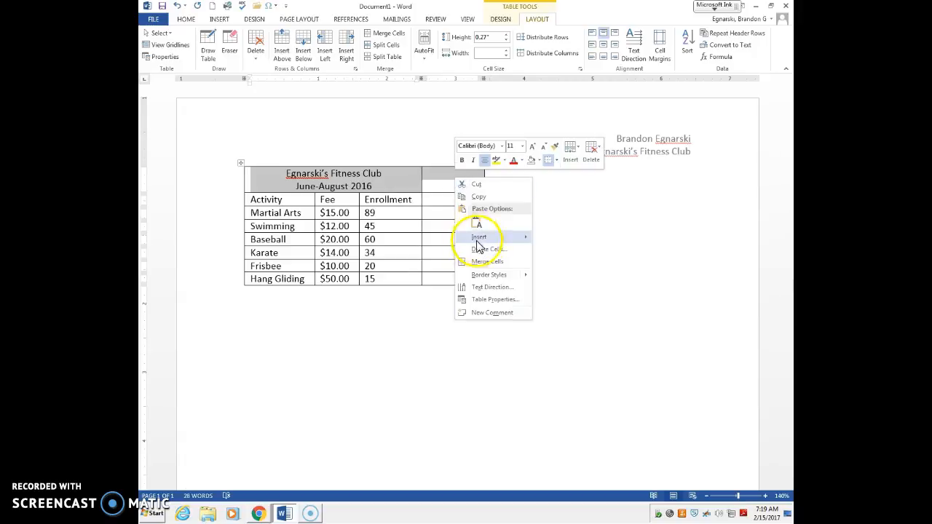
{"action": "left_click", "coordinate": [480, 261]}
{"action": "left_click", "coordinate": [427, 198]}
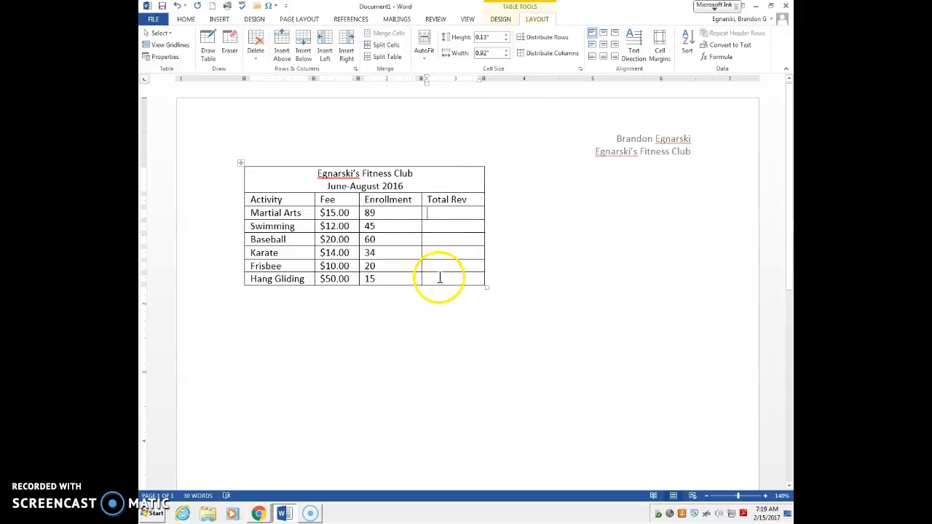
Enter the formula =Product(LEFT) for the Total Rev cell in the Martial Arts row
{"action": "left_click", "coordinate": [722, 57]}
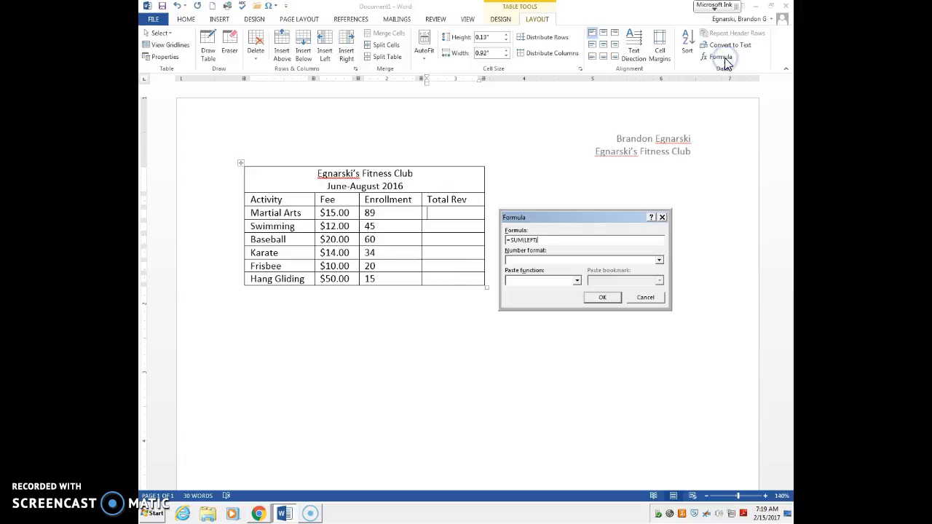
{"action": "left_click", "coordinate": [512, 241]}
{"action": "left_click_drag", "start_coordinate": [511, 240], "coordinate": [522, 240]}
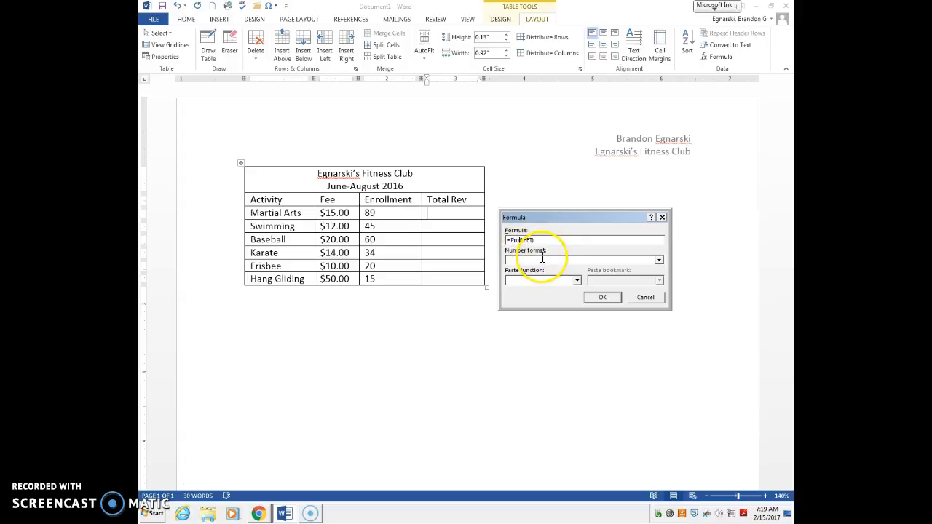
{"action": "left_click", "coordinate": [575, 281]}
{"action": "scroll", "coordinate": [553, 305], "scroll_direction": "down", "scroll_amount": 10}
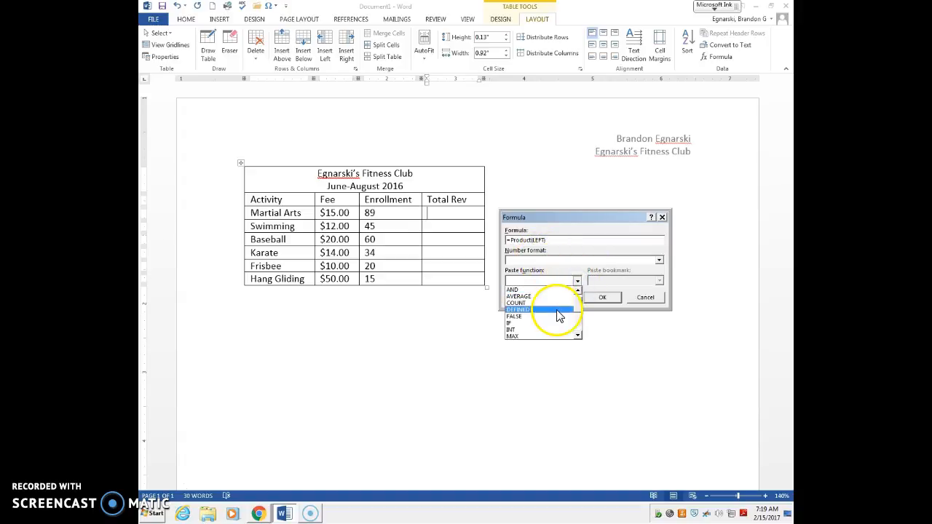
{"action": "scroll", "coordinate": [546, 333], "scroll_direction": "up", "scroll_amount": 2}
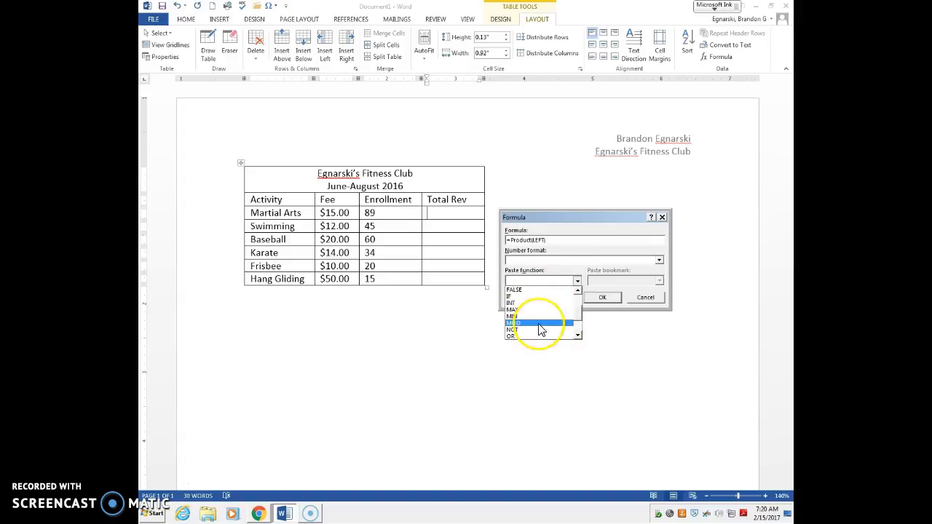
{"action": "left_click", "coordinate": [510, 240]}
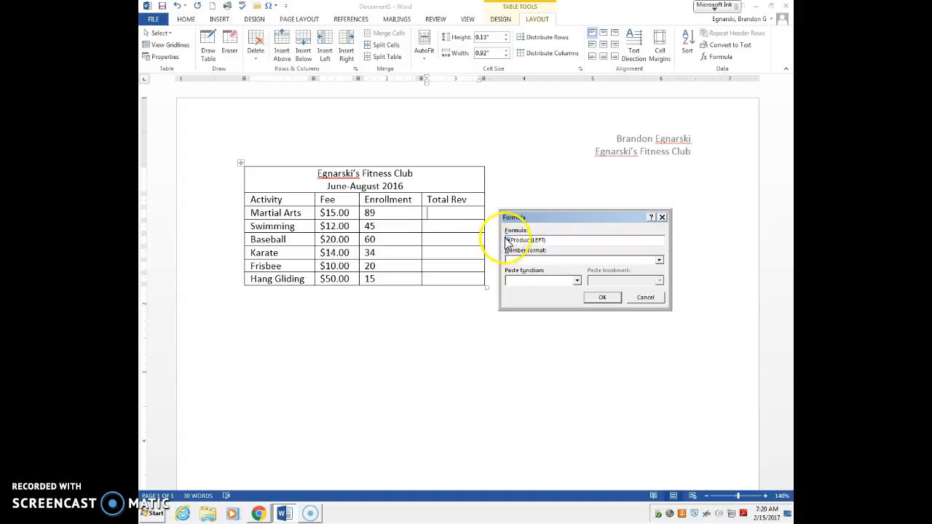
{"action": "left_click", "coordinate": [509, 240]}
Apply the number format $#,##0.00;($#,##0.00) to the Martial Arts formula and insert it in the Total Rev cell
{"action": "left_click", "coordinate": [659, 260]}
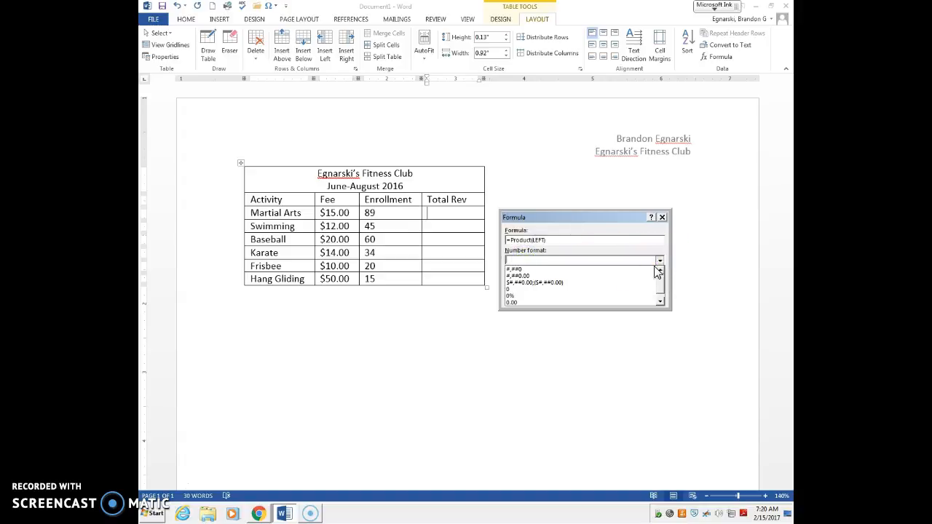
{"action": "left_click", "coordinate": [646, 285]}
{"action": "left_click", "coordinate": [645, 283]}
{"action": "left_click", "coordinate": [600, 299]}
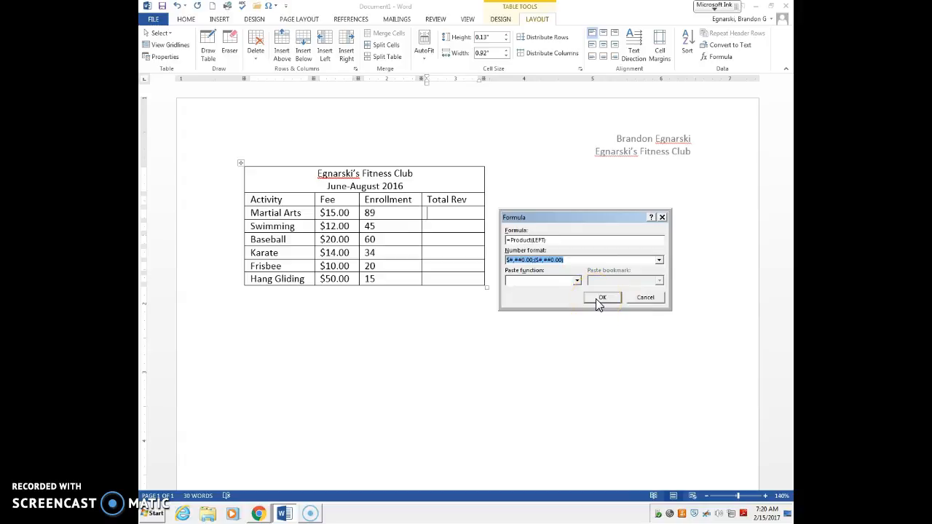
{"action": "left_click", "coordinate": [598, 299]}
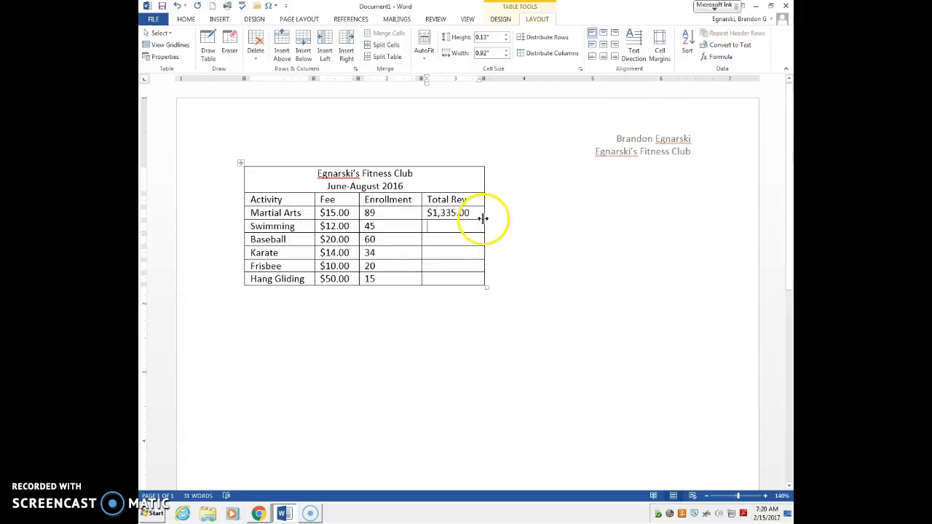
{"action": "left_click_drag", "start_coordinate": [483, 217], "coordinate": [421, 216]}
{"action": "left_click_drag", "start_coordinate": [481, 220], "coordinate": [430, 211]}
{"action": "right_click", "coordinate": [457, 216]}
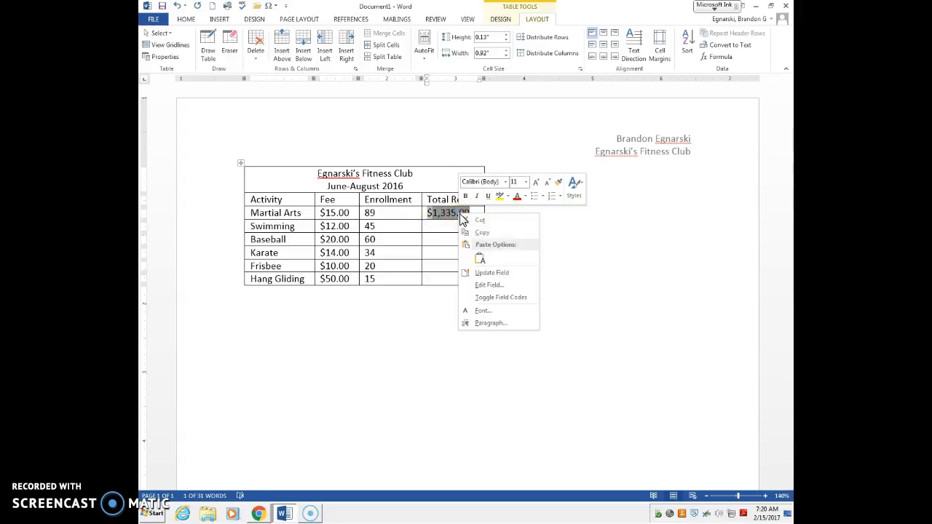
{"action": "left_click", "coordinate": [504, 297]}
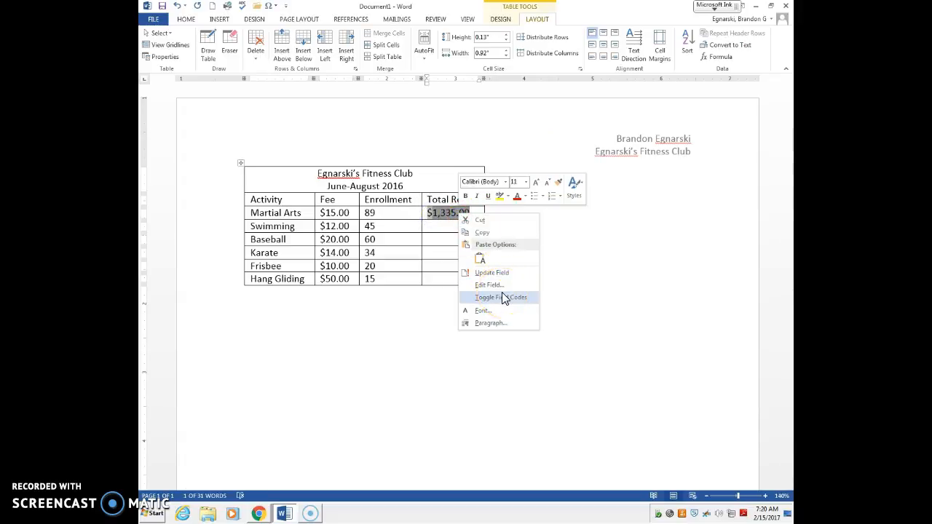
{"action": "left_click", "coordinate": [158, 484]}
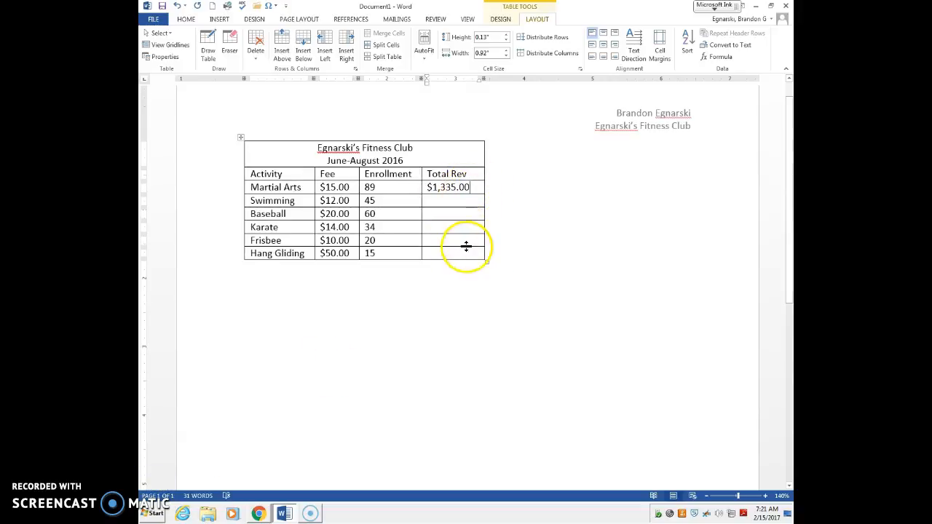
Calculate Swimming's total revenue with the formula =Product(left), copying the formula text for reuse
{"action": "left_click", "coordinate": [460, 201]}
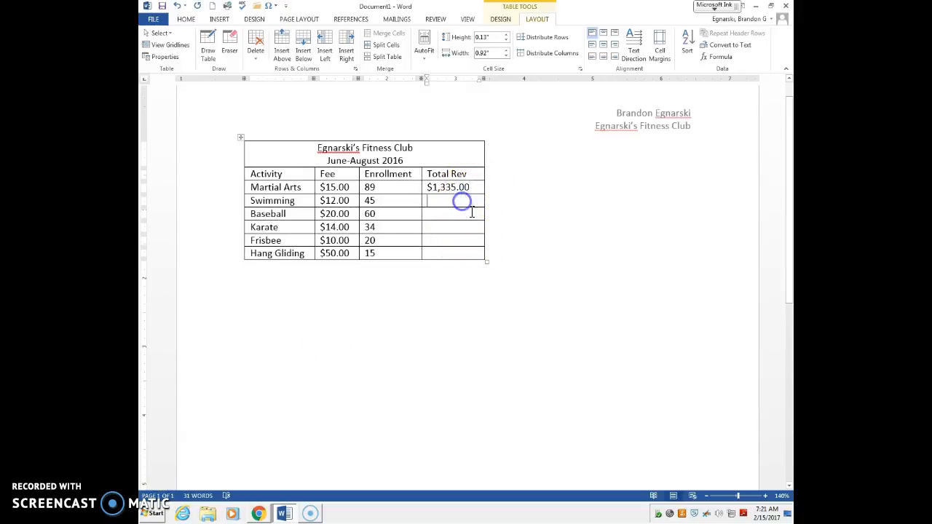
{"action": "left_click", "coordinate": [720, 56]}
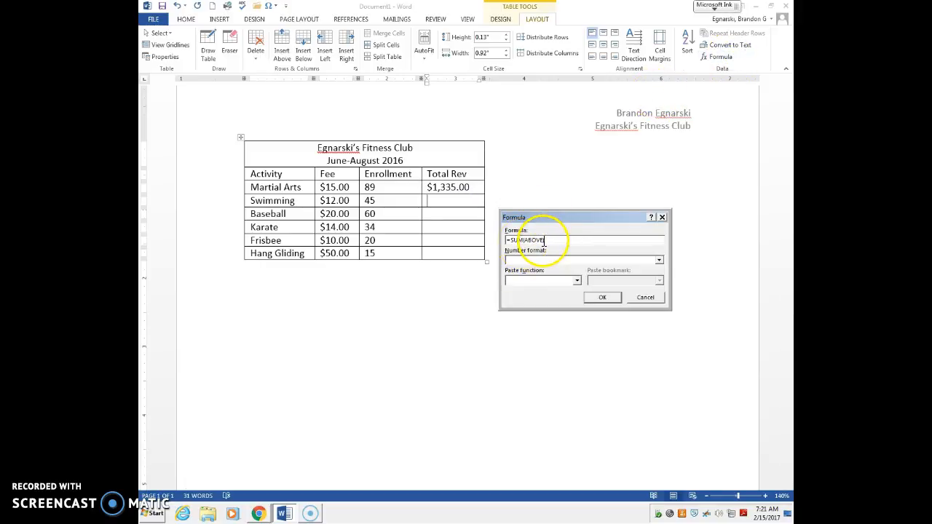
{"action": "left_click", "coordinate": [161, 486]}
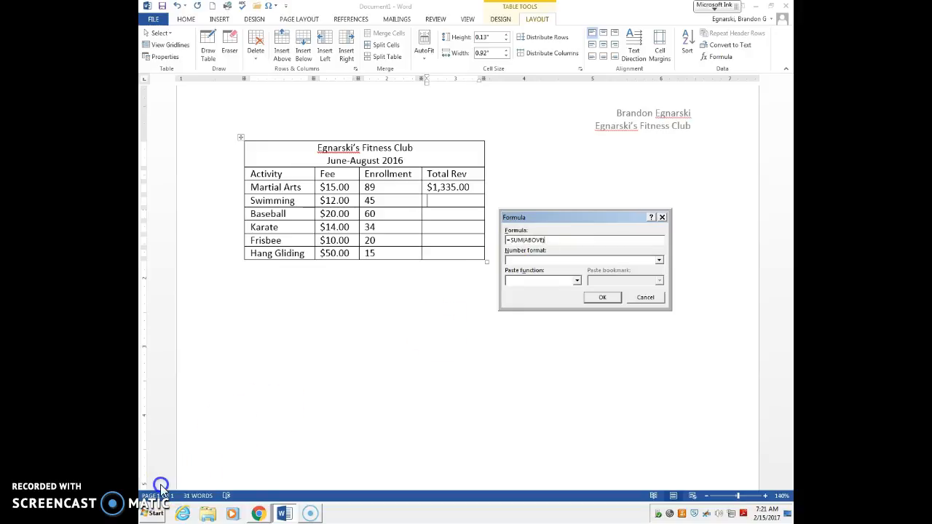
{"action": "left_click", "coordinate": [551, 239]}
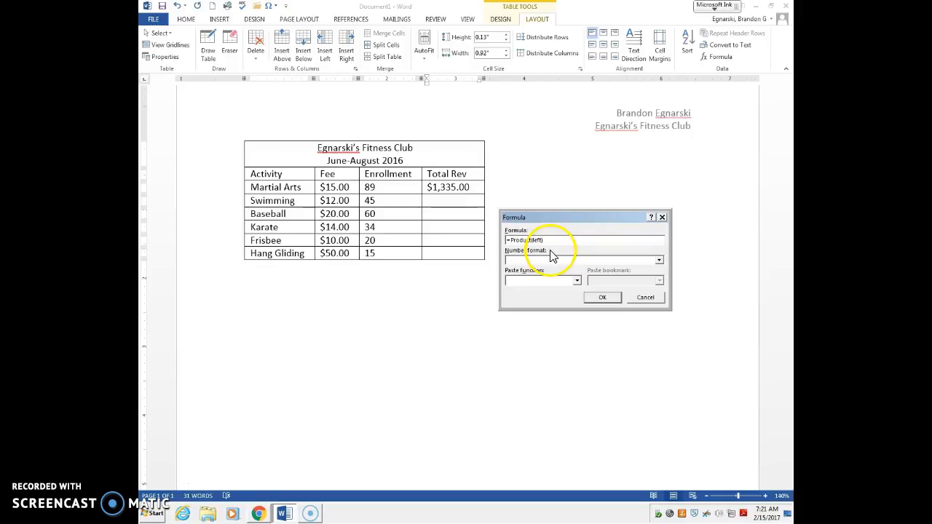
{"action": "left_click_drag", "start_coordinate": [551, 241], "coordinate": [451, 245]}
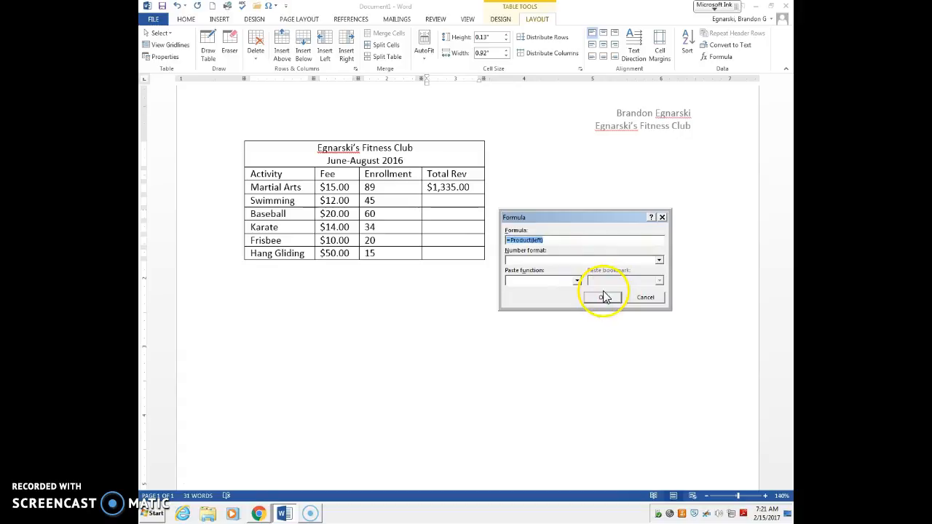
{"action": "left_click", "coordinate": [603, 298]}
Insert the formula =Product(left) in the Total Rev cell of the Baseball row
{"action": "left_click", "coordinate": [464, 213]}
{"action": "left_click", "coordinate": [717, 57]}
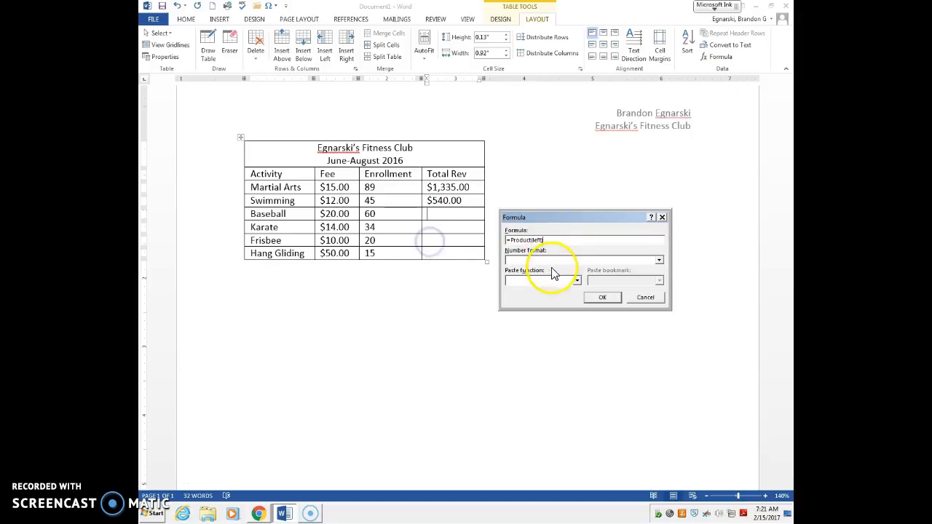
{"action": "left_click", "coordinate": [602, 297]}
Insert the formula =Product(left) in the Total Rev cell of the Karate row
{"action": "left_click", "coordinate": [460, 230]}
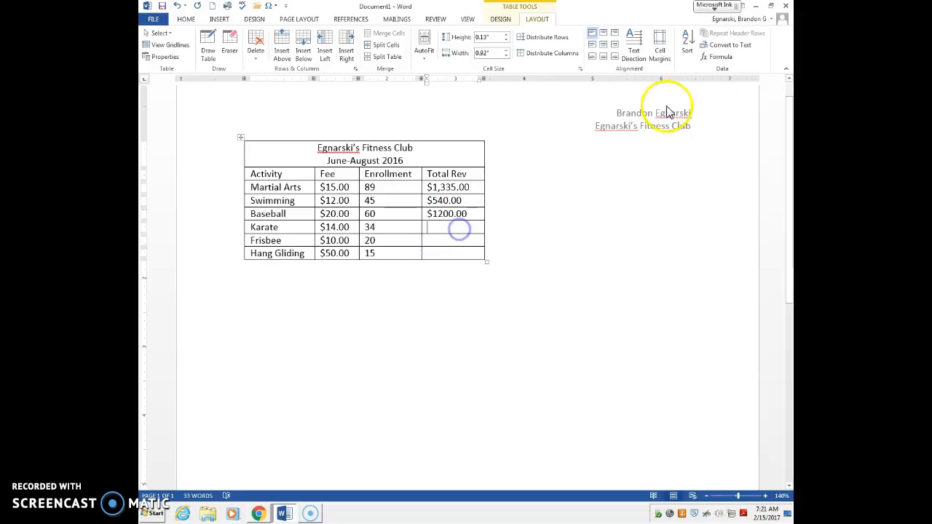
{"action": "left_click", "coordinate": [717, 57]}
{"action": "left_click_drag", "start_coordinate": [590, 240], "coordinate": [445, 247]}
{"action": "key", "text": "ctrl+v"}
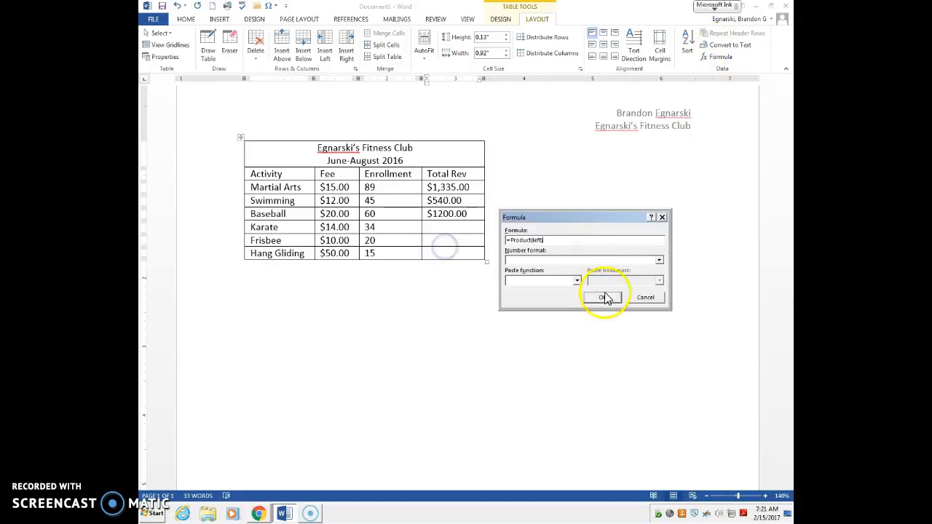
{"action": "left_click", "coordinate": [603, 297]}
Insert the formula =Product(left) in the Total Rev cell of the Frisbee row
{"action": "left_click", "coordinate": [450, 245]}
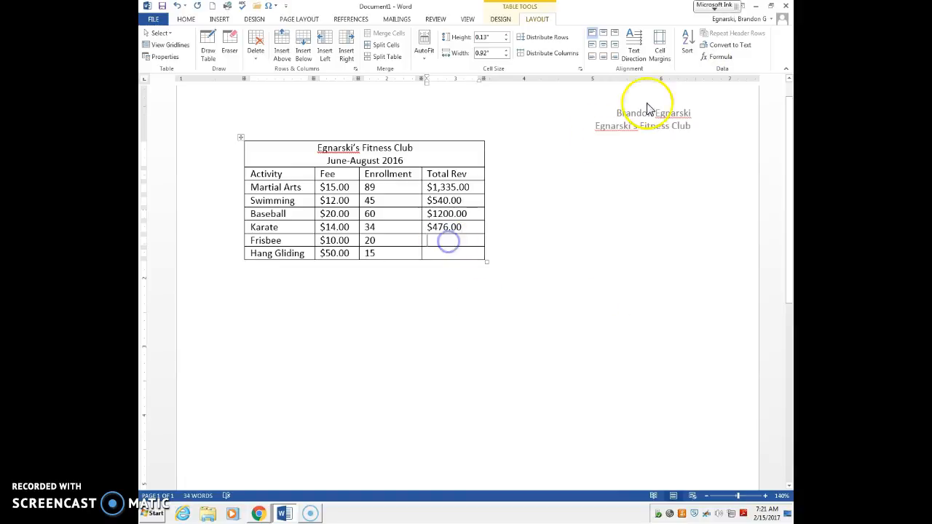
{"action": "left_click", "coordinate": [717, 57]}
{"action": "key", "text": "ctrl+v"}
{"action": "left_click_drag", "start_coordinate": [578, 241], "coordinate": [436, 240]}
{"action": "key", "text": "ctrl+v"}
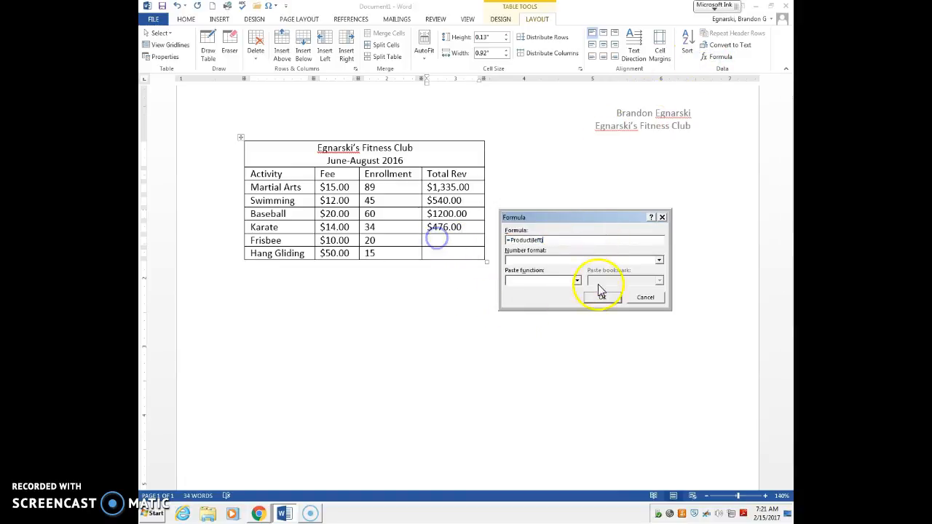
{"action": "left_click", "coordinate": [602, 297]}
Calculate Hang Gliding's total revenue with =Product(left) and narrow the Total Rev column to 0.85"
{"action": "left_click", "coordinate": [441, 256]}
{"action": "left_click", "coordinate": [717, 57]}
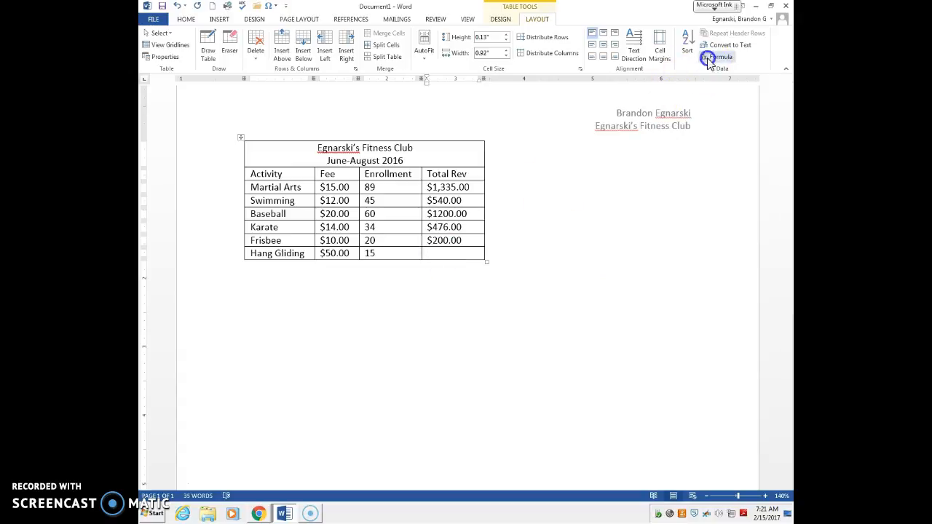
{"action": "key", "text": "ctrl+v"}
{"action": "left_click_drag", "start_coordinate": [580, 240], "coordinate": [407, 255]}
{"action": "key", "text": "ctrl+v"}
{"action": "left_click", "coordinate": [602, 297]}
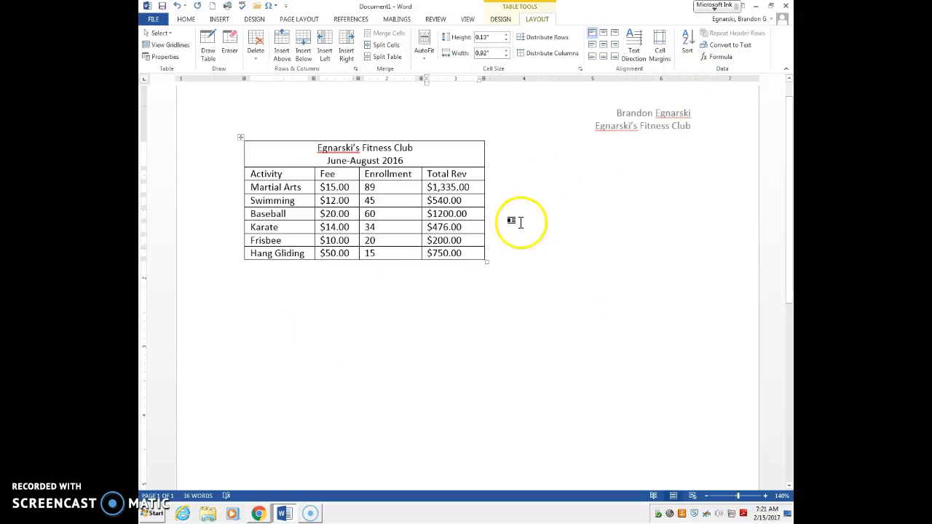
{"action": "left_click_drag", "start_coordinate": [484, 225], "coordinate": [480, 225]}
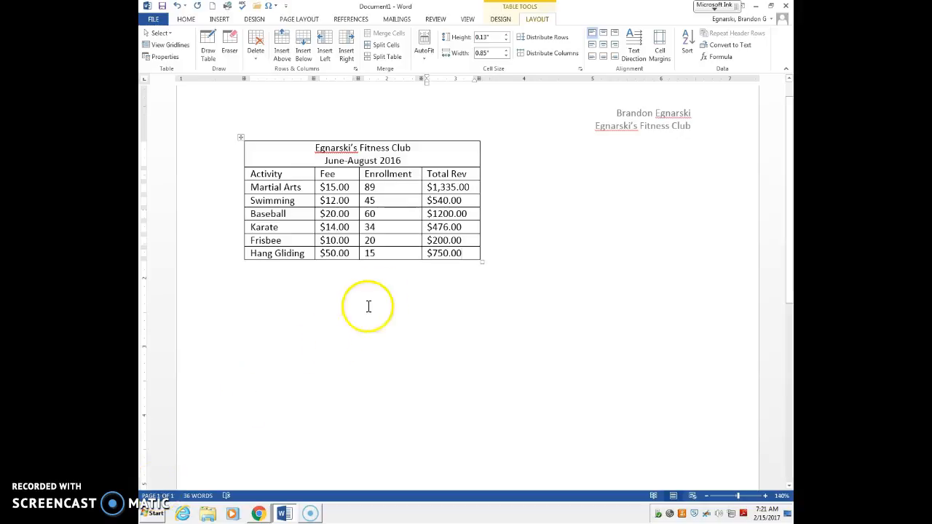
Change the Hang Gliding enrollment to 20 and update the calculated field in its Total Rev cell
{"action": "left_click", "coordinate": [391, 256]}
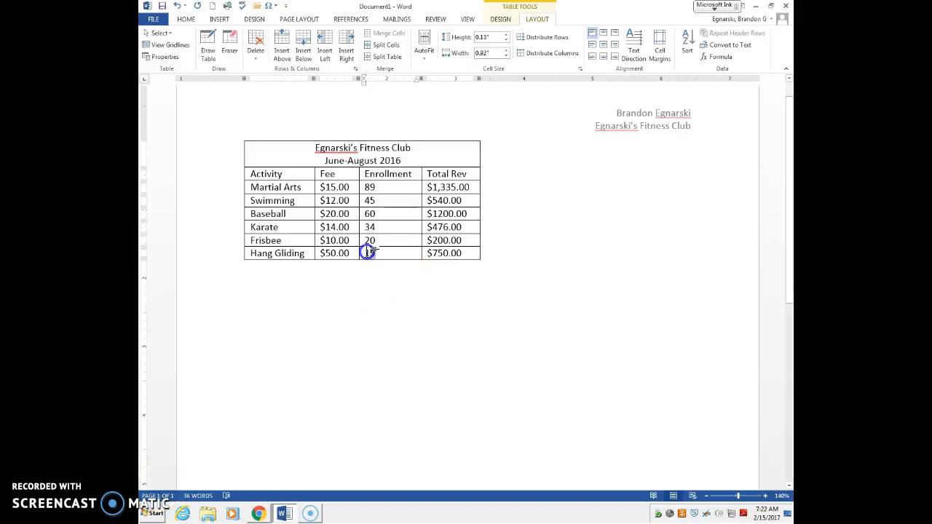
{"action": "double_click", "coordinate": [370, 252]}
{"action": "type", "text": "120"}
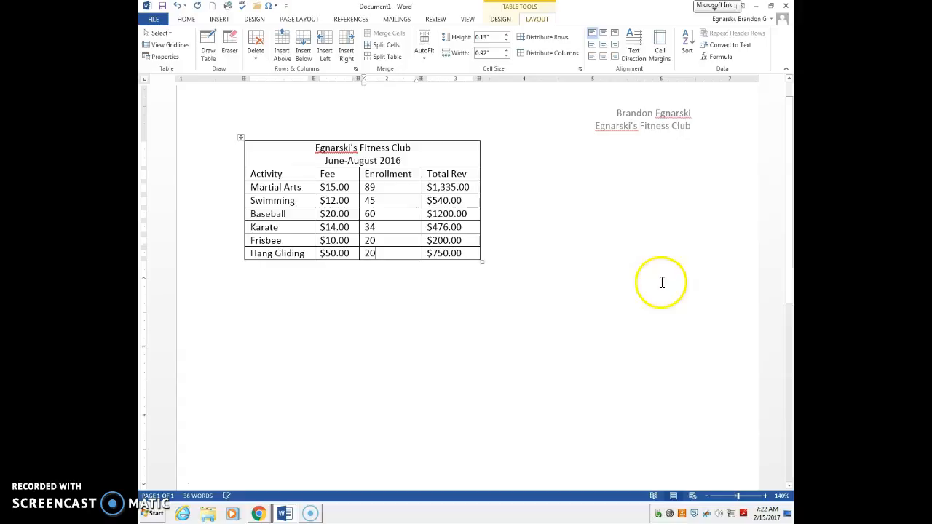
{"action": "left_click_drag", "start_coordinate": [458, 252], "coordinate": [488, 258]}
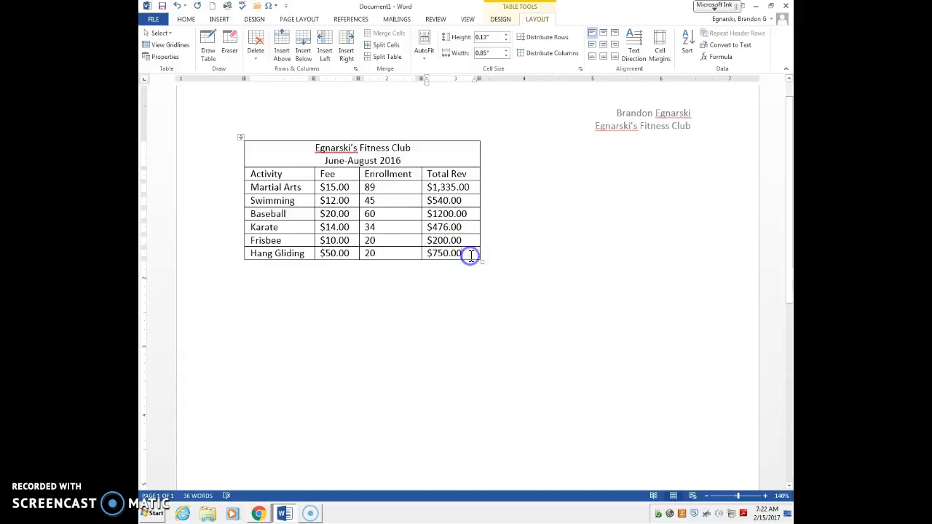
{"action": "right_click", "coordinate": [446, 257]}
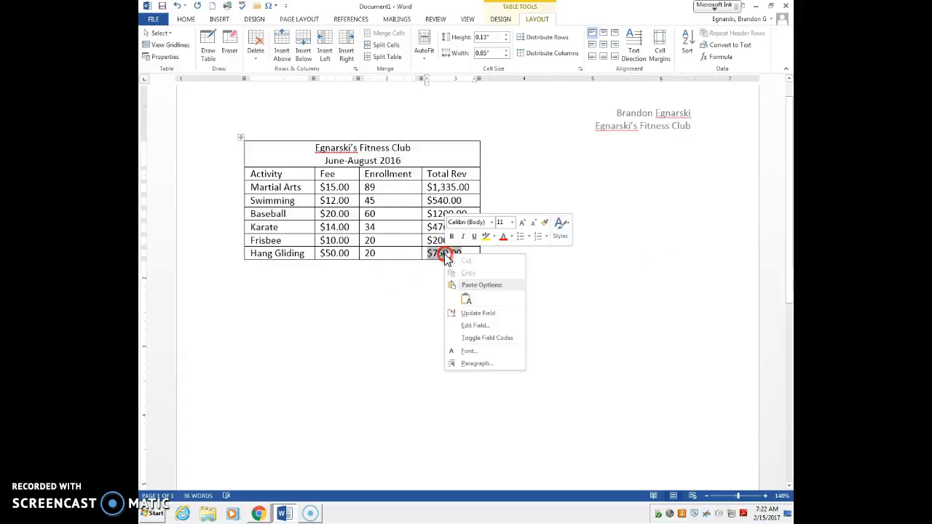
{"action": "left_click", "coordinate": [470, 313]}
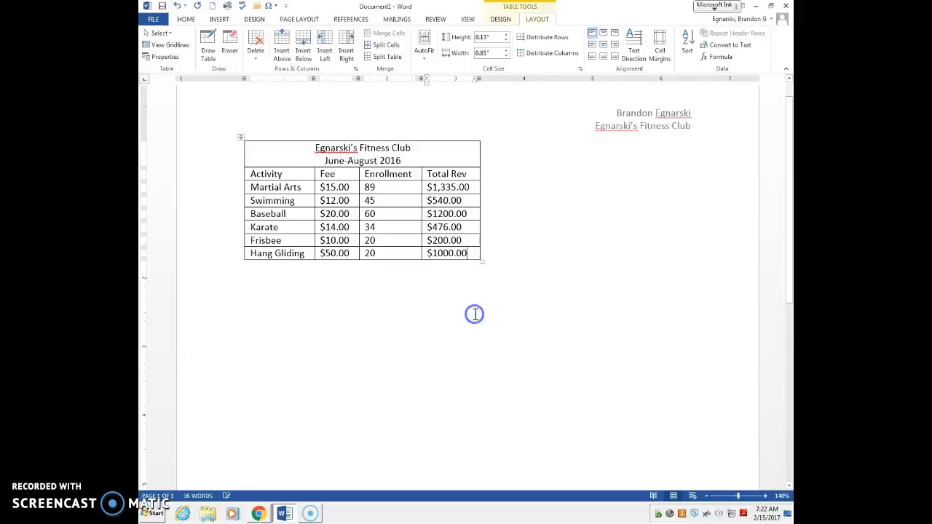
Change the Frisbee enrollment to 15 and update the calculated field in its Total Rev cell
{"action": "left_click", "coordinate": [383, 241]}
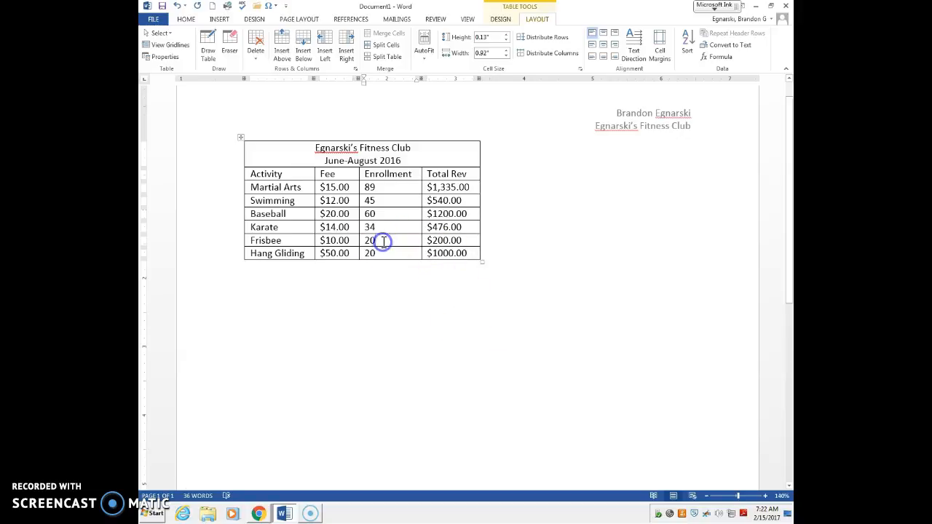
{"action": "key", "text": "BackSpace"}
{"action": "key", "text": "BackSpace"}
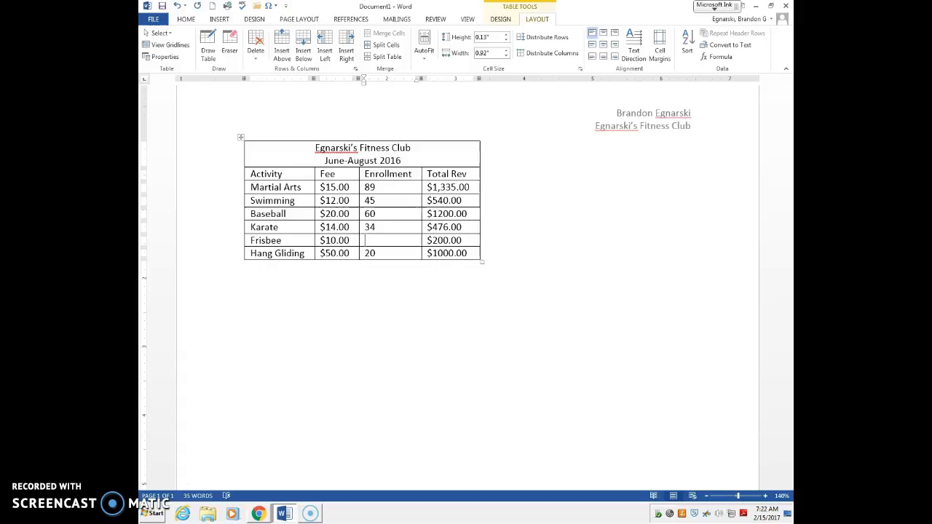
{"action": "right_click", "coordinate": [441, 241]}
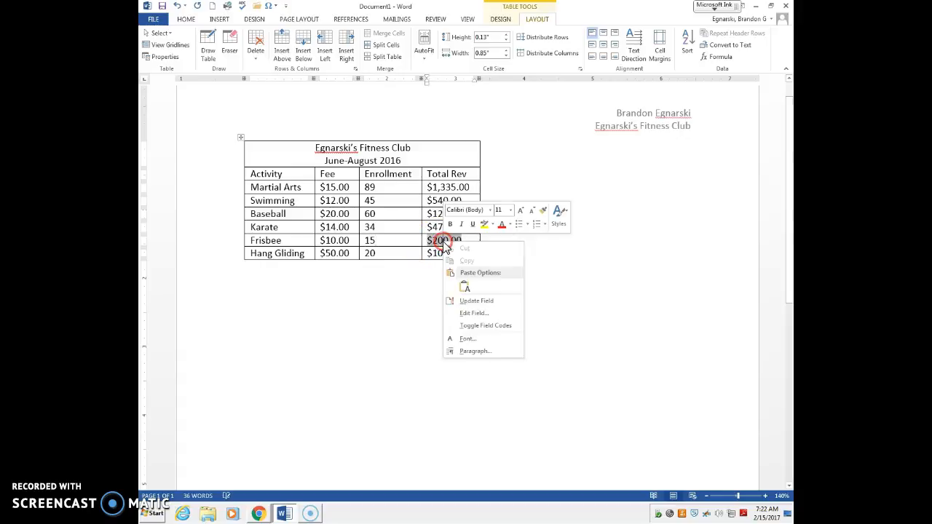
{"action": "left_click", "coordinate": [479, 302]}
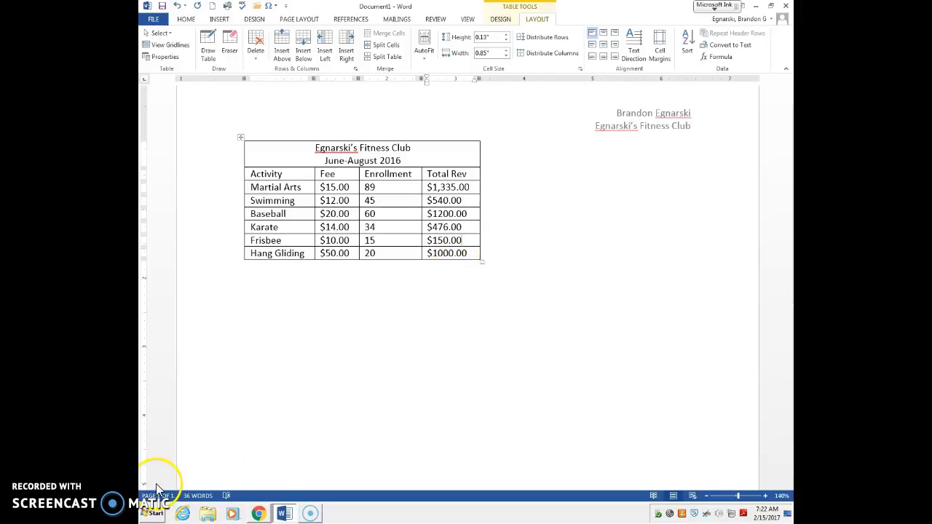
Right-align the number cells in the Fee, Enrollment and Total Rev columns, from Martial Arts through Hang Gliding
{"action": "left_click", "coordinate": [286, 349]}
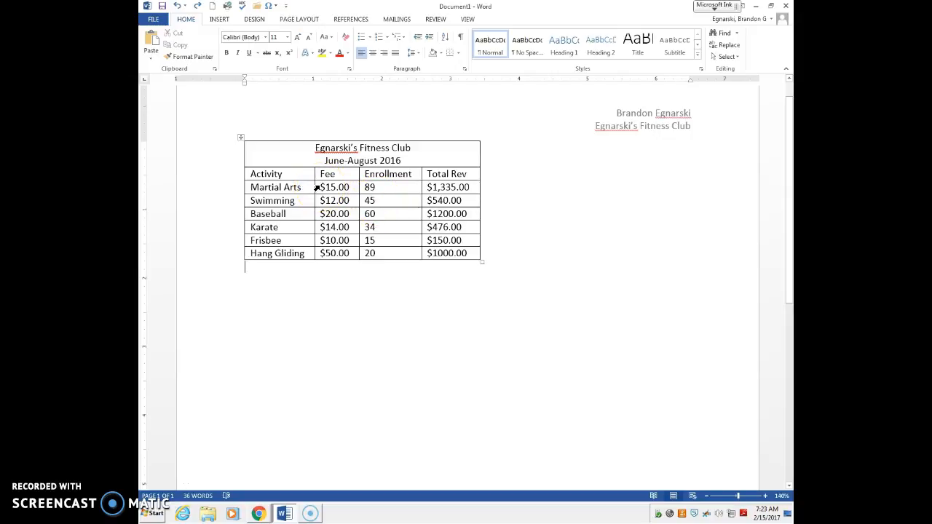
{"action": "left_click_drag", "start_coordinate": [317, 188], "coordinate": [447, 255]}
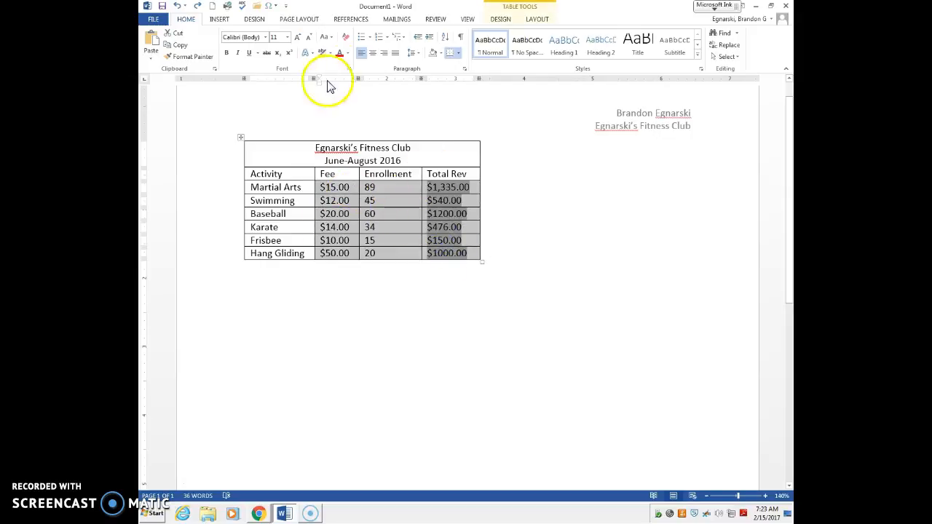
{"action": "left_click", "coordinate": [383, 53]}
{"action": "left_click", "coordinate": [493, 197]}
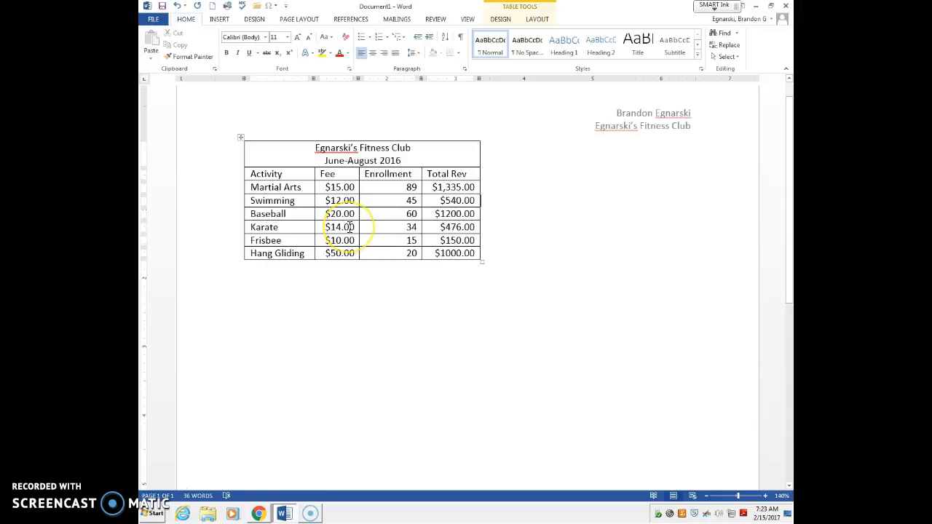
Check the assignment sheet in Chrome and add a row below Hang Gliding in the Word table, labelled Totals
{"action": "key", "text": "alt+Tab"}
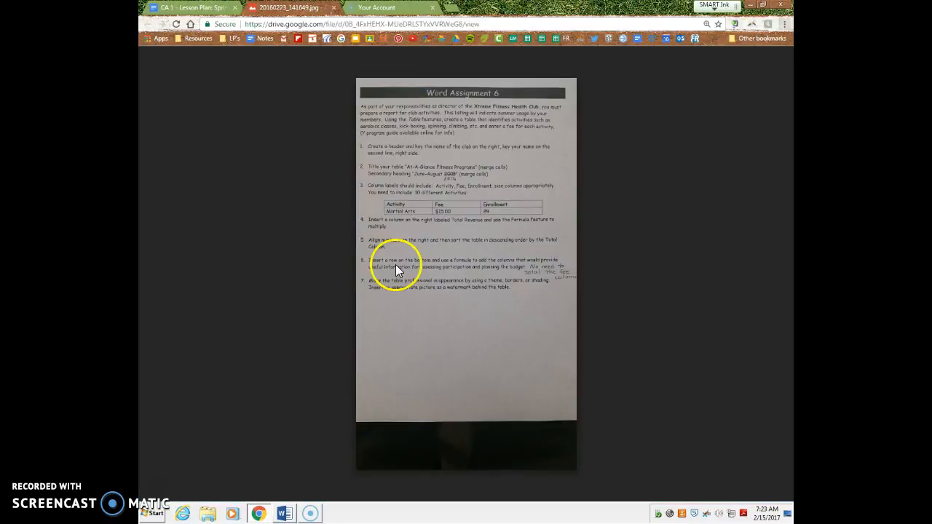
{"action": "key", "text": "alt+Tab"}
{"action": "left_click", "coordinate": [248, 258]}
{"action": "left_click", "coordinate": [244, 254]}
{"action": "left_click", "coordinate": [251, 254]}
{"action": "mouse_move", "coordinate": [244, 266]}
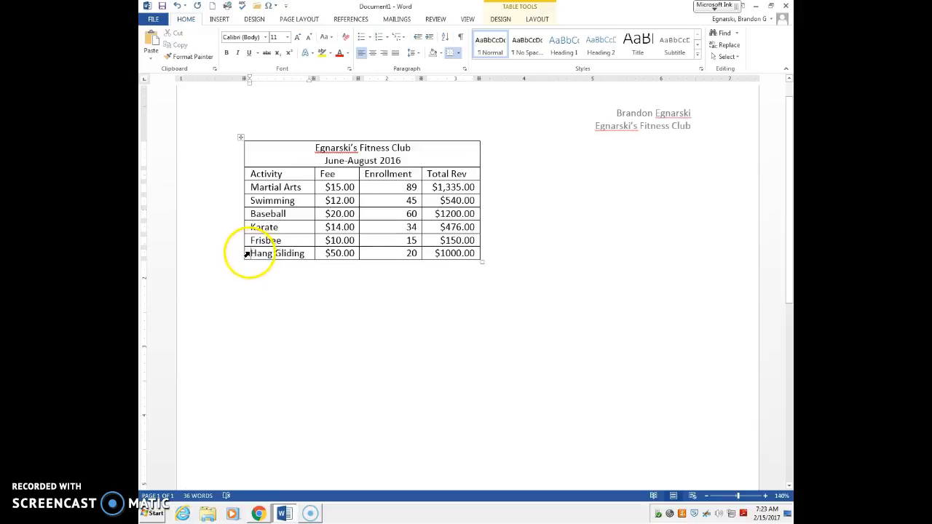
{"action": "left_click", "coordinate": [240, 259]}
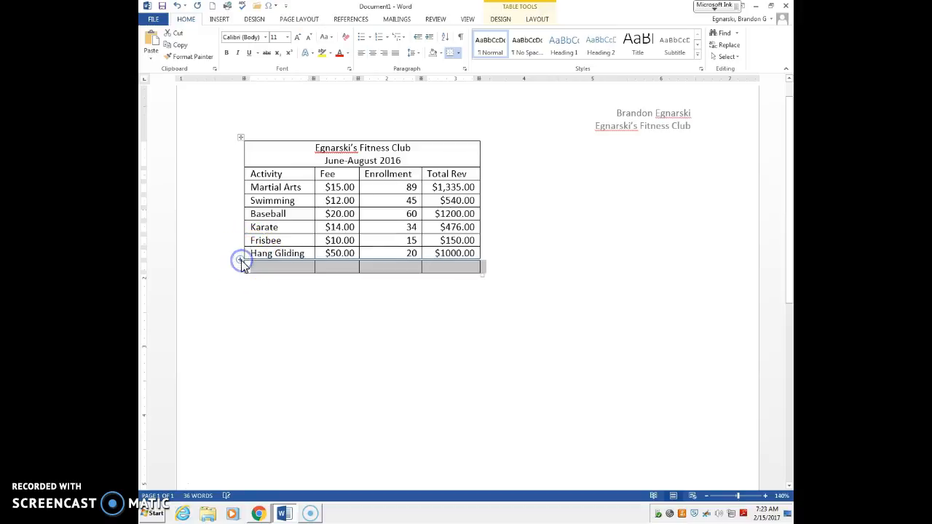
{"action": "left_click", "coordinate": [260, 265]}
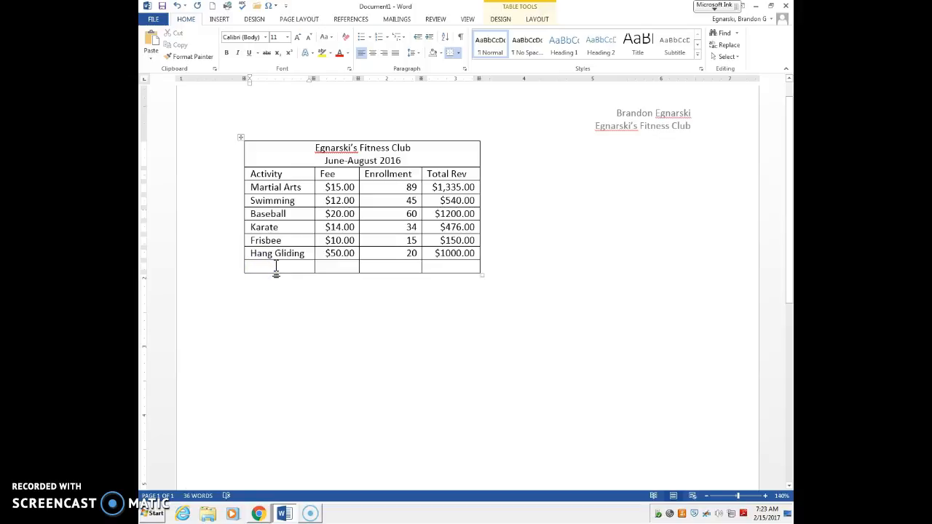
{"action": "type", "text": "Tota"}
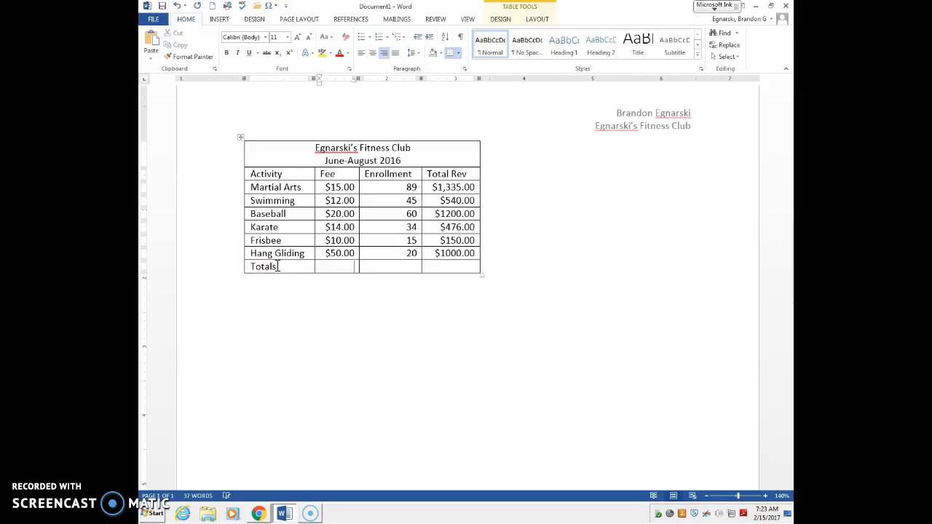
{"action": "type", "text": "ls"}
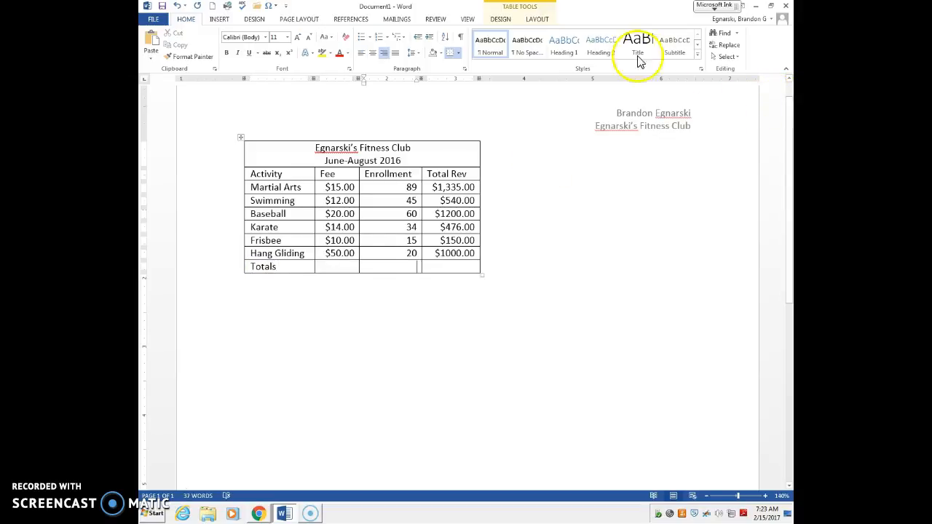
Insert the formula =SUM(ABOVE) in the Enrollment and Total Rev cells of the Totals row
{"action": "left_click", "coordinate": [549, 19]}
{"action": "left_click", "coordinate": [720, 56]}
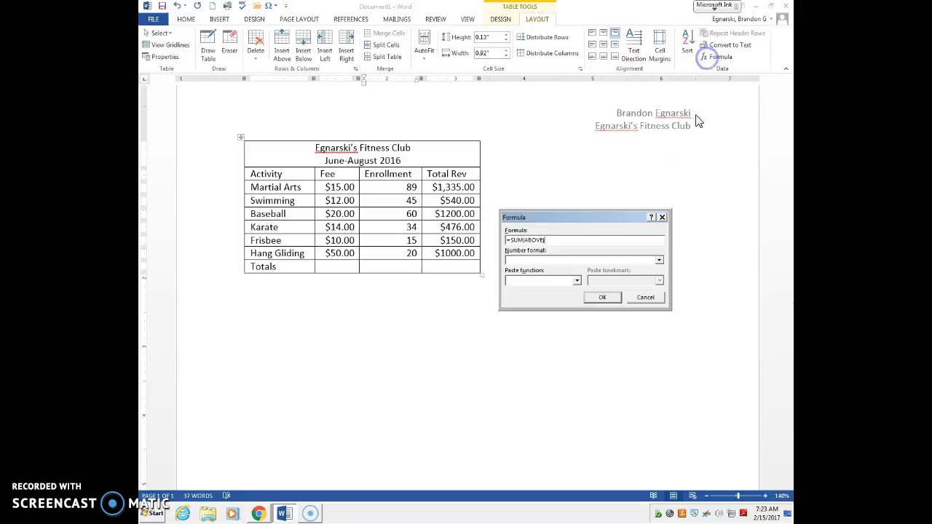
{"action": "left_click", "coordinate": [602, 299]}
{"action": "left_click", "coordinate": [480, 273]}
{"action": "left_click", "coordinate": [470, 270]}
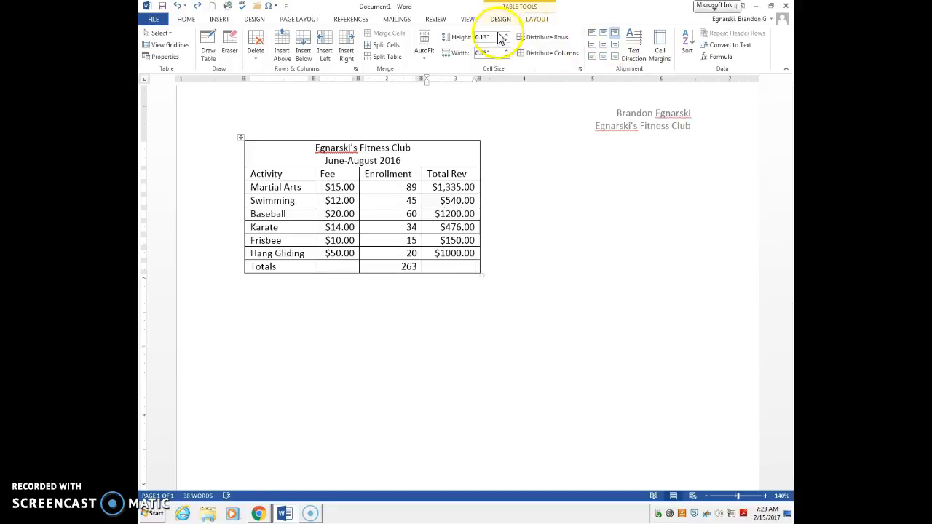
{"action": "left_click", "coordinate": [718, 56]}
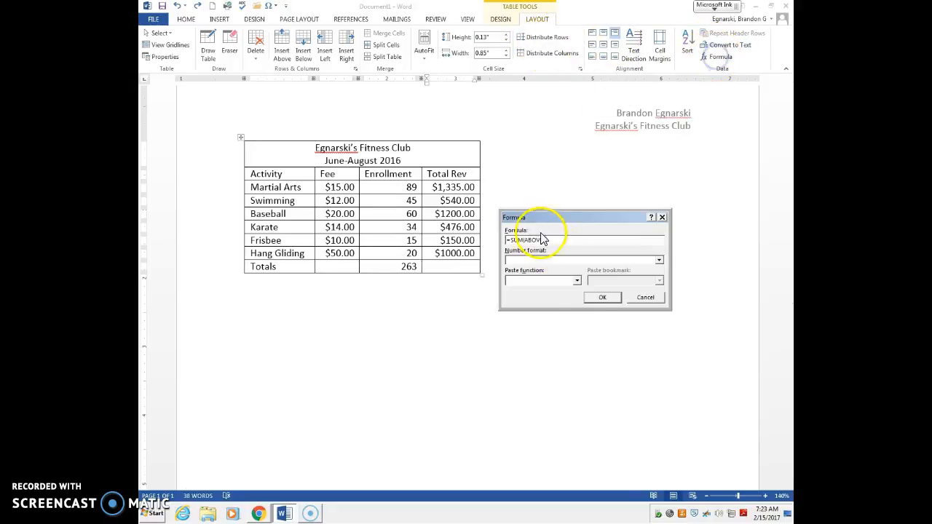
{"action": "left_click", "coordinate": [590, 297]}
Merge the Totals label cell with the empty Fee cell beside it
{"action": "left_click", "coordinate": [370, 265]}
{"action": "left_click", "coordinate": [339, 266]}
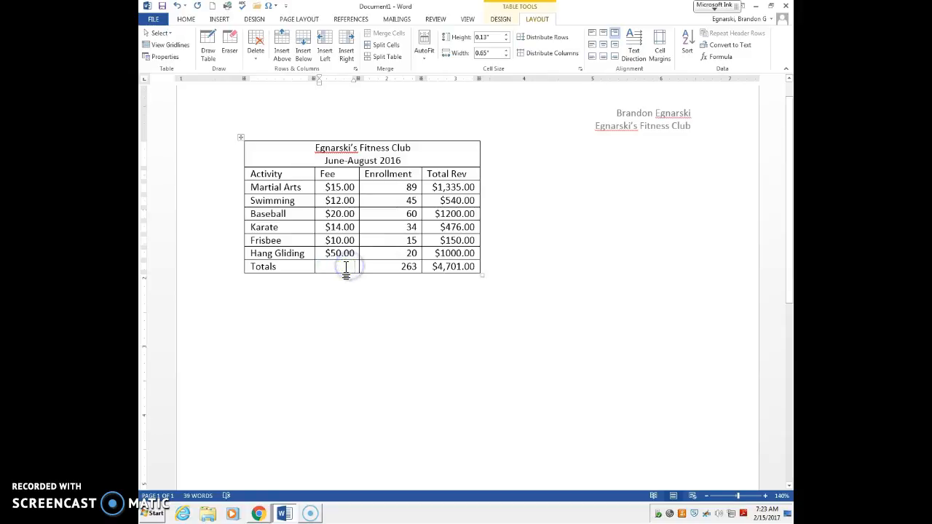
{"action": "left_click", "coordinate": [335, 276]}
{"action": "left_click_drag", "start_coordinate": [310, 265], "coordinate": [335, 271]}
{"action": "right_click", "coordinate": [333, 269]}
{"action": "left_click", "coordinate": [365, 353]}
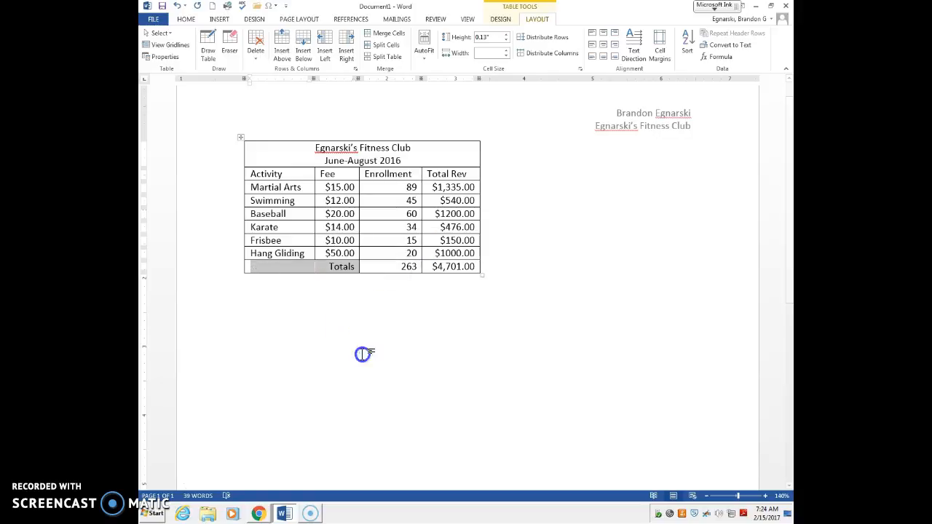
{"action": "left_click", "coordinate": [313, 275]}
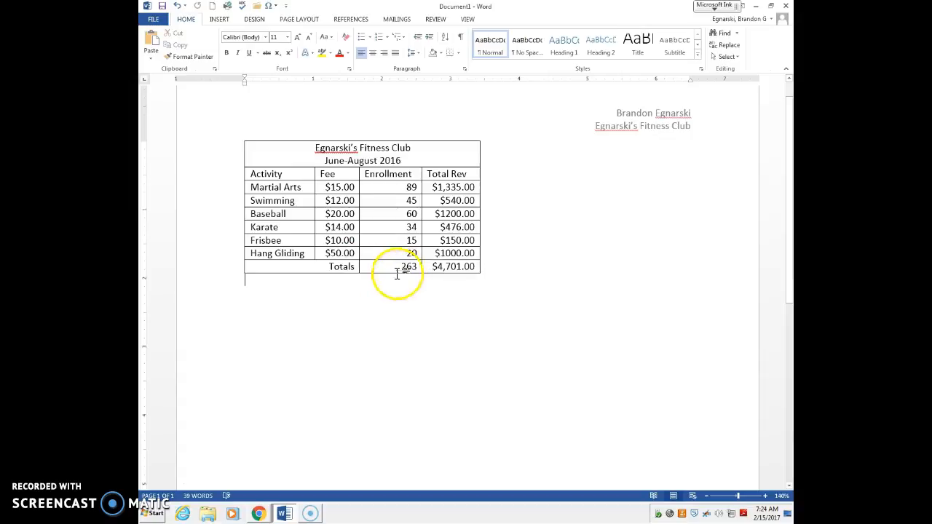
Check the assignment sheet in Chrome and format the club name in the Word table's title row as 14 pt bold
{"action": "key", "text": "alt+Tab"}
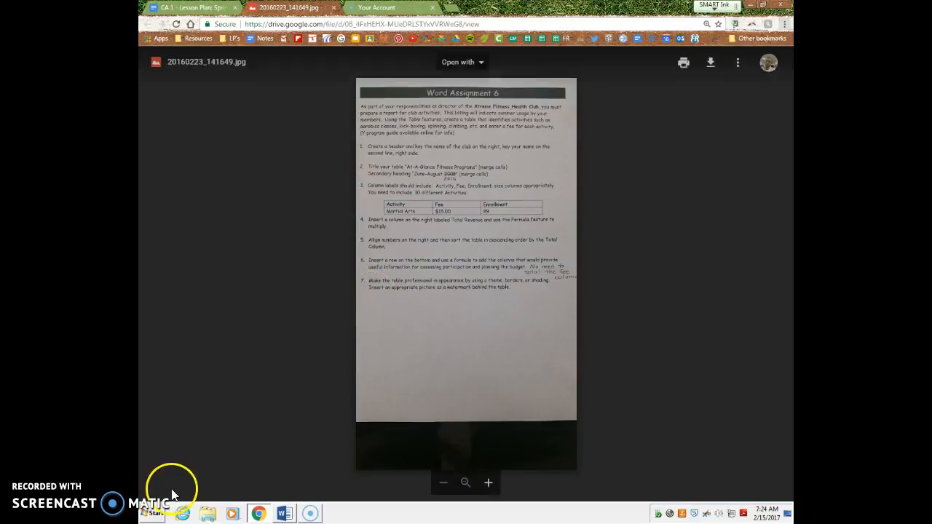
{"action": "key", "text": "alt+Tab"}
{"action": "left_click", "coordinate": [326, 266]}
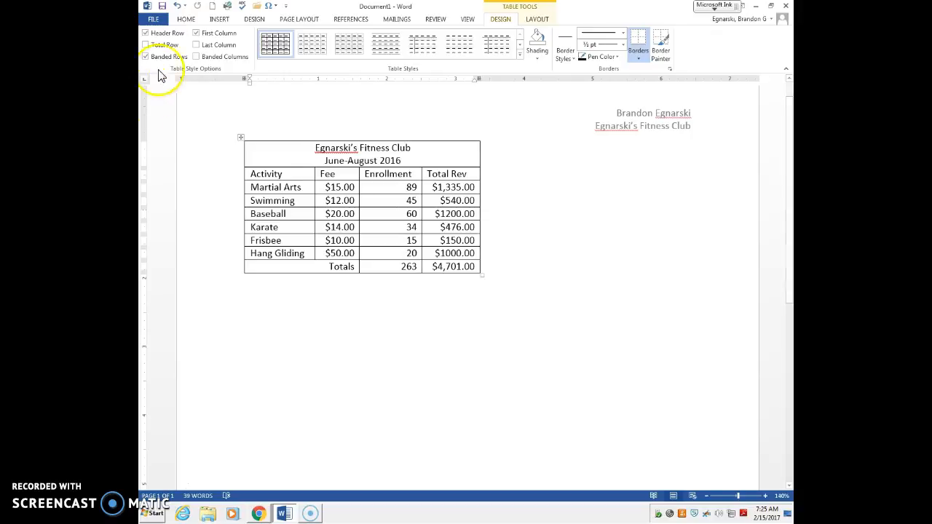
{"action": "left_click", "coordinate": [186, 19]}
{"action": "left_click_drag", "start_coordinate": [315, 147], "coordinate": [422, 148]}
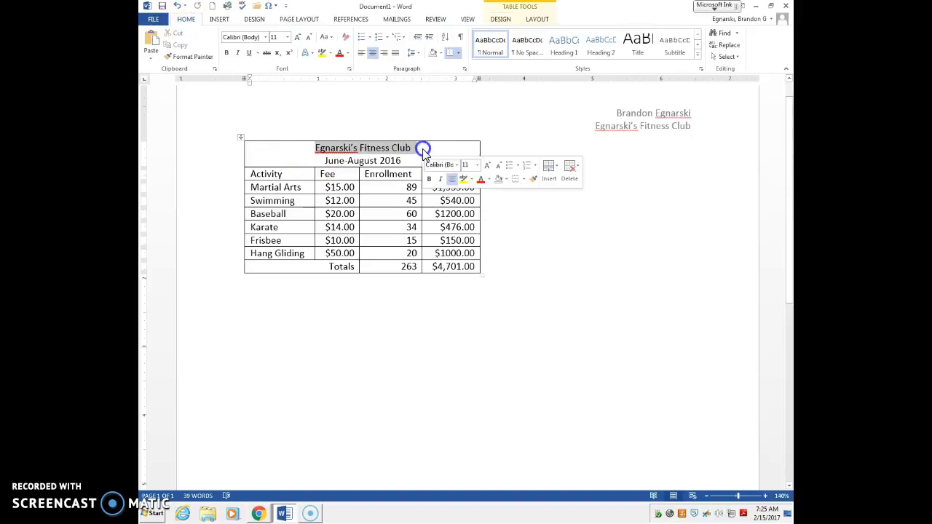
{"action": "left_click", "coordinate": [298, 37]}
{"action": "left_click", "coordinate": [298, 36]}
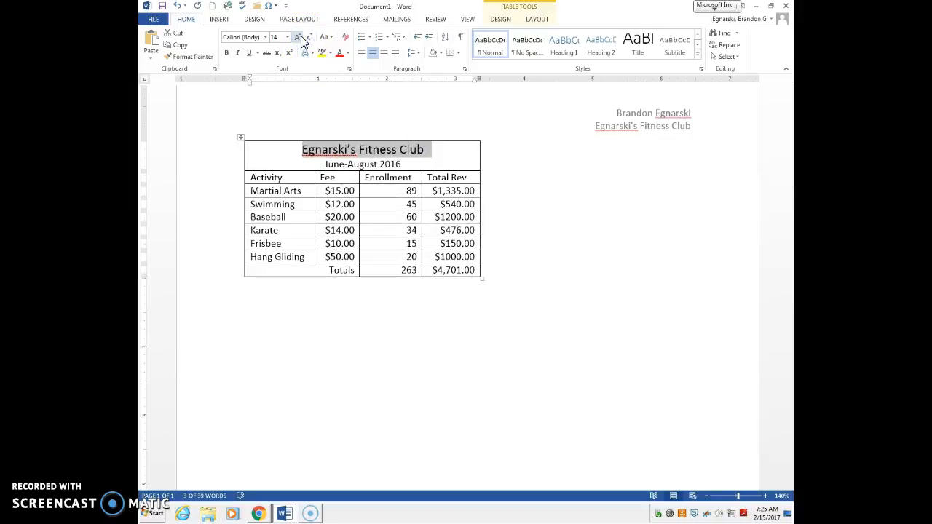
{"action": "left_click", "coordinate": [228, 54]}
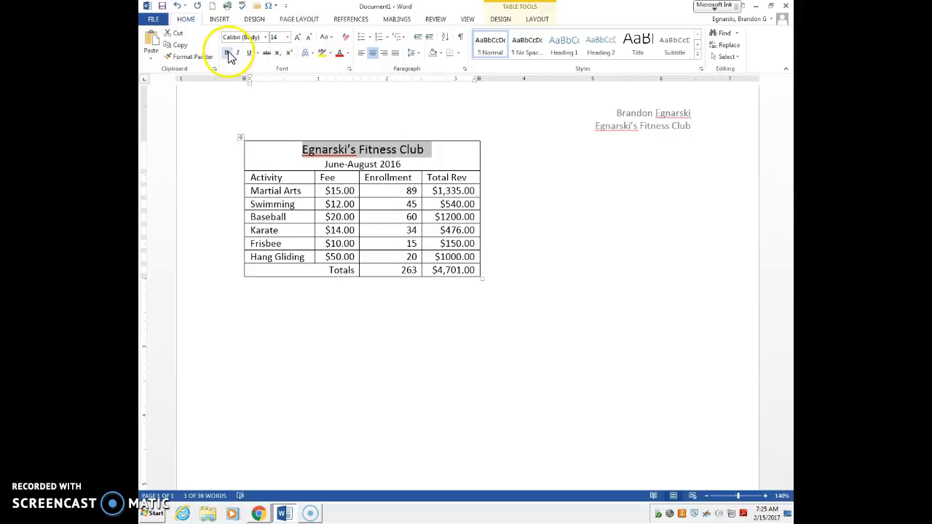
{"action": "left_click", "coordinate": [228, 55]}
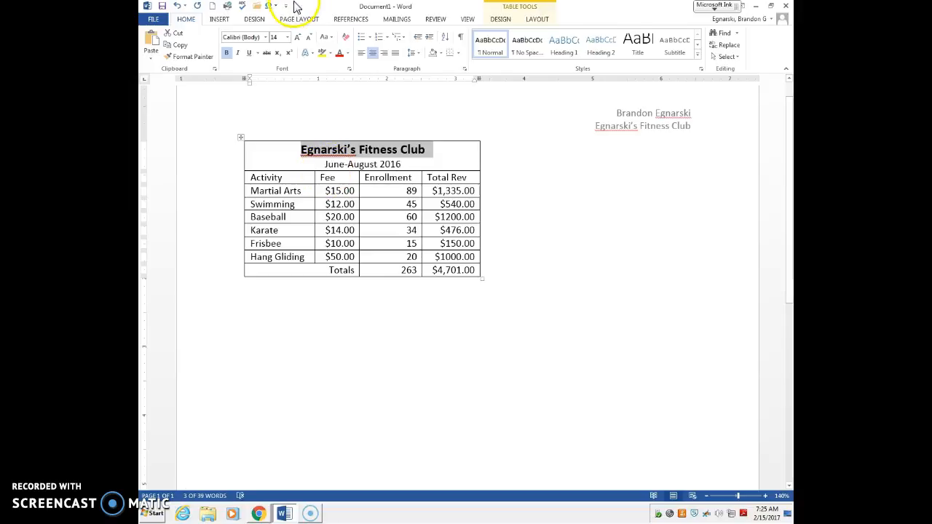
Change the font of the entire table to Candara
{"action": "left_click", "coordinate": [318, 172]}
{"action": "mouse_move", "coordinate": [301, 151]}
{"action": "left_mouse_down"}
{"action": "mouse_move", "coordinate": [451, 241]}
{"action": "mouse_move", "coordinate": [470, 273]}
{"action": "left_mouse_up"}
{"action": "left_click", "coordinate": [276, 171]}
{"action": "left_click_drag", "start_coordinate": [277, 156], "coordinate": [457, 270]}
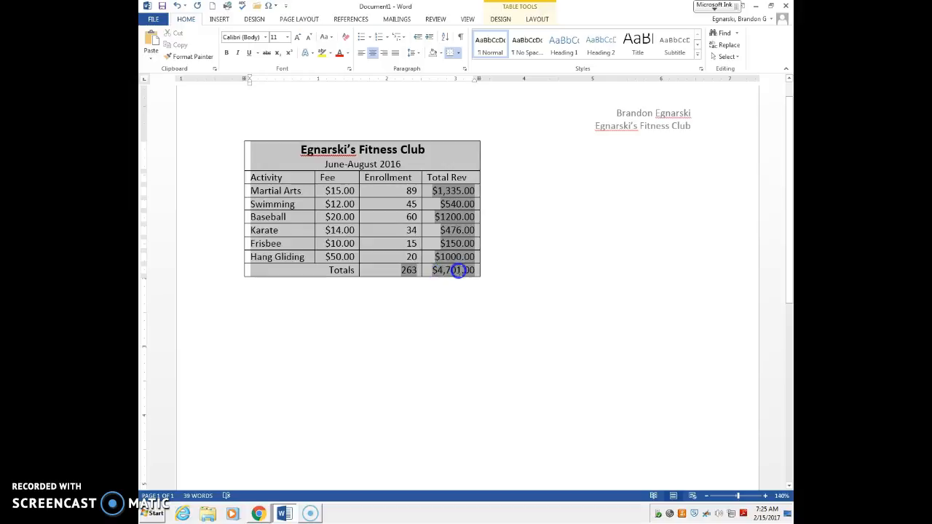
{"action": "left_click", "coordinate": [265, 37]}
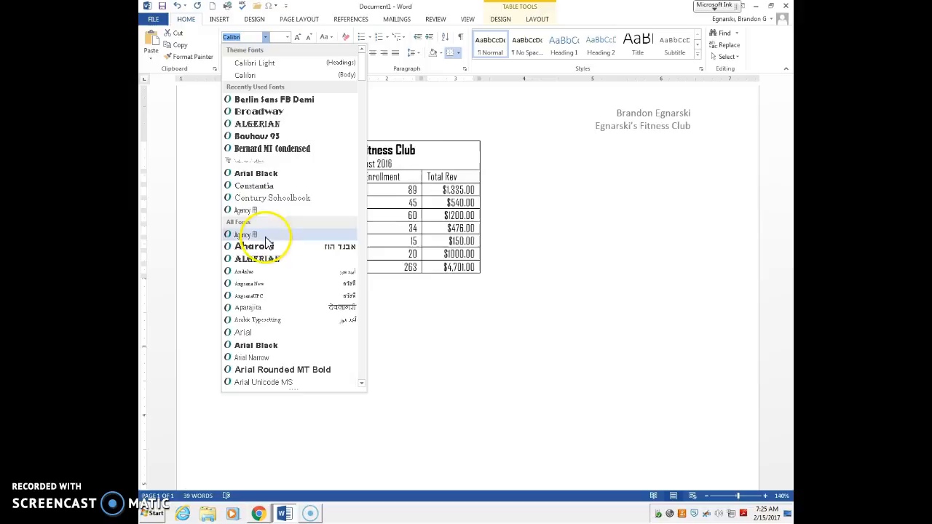
{"action": "scroll", "coordinate": [262, 295], "scroll_direction": "down", "scroll_amount": 2}
{"action": "scroll", "coordinate": [263, 300], "scroll_direction": "down", "scroll_amount": 1}
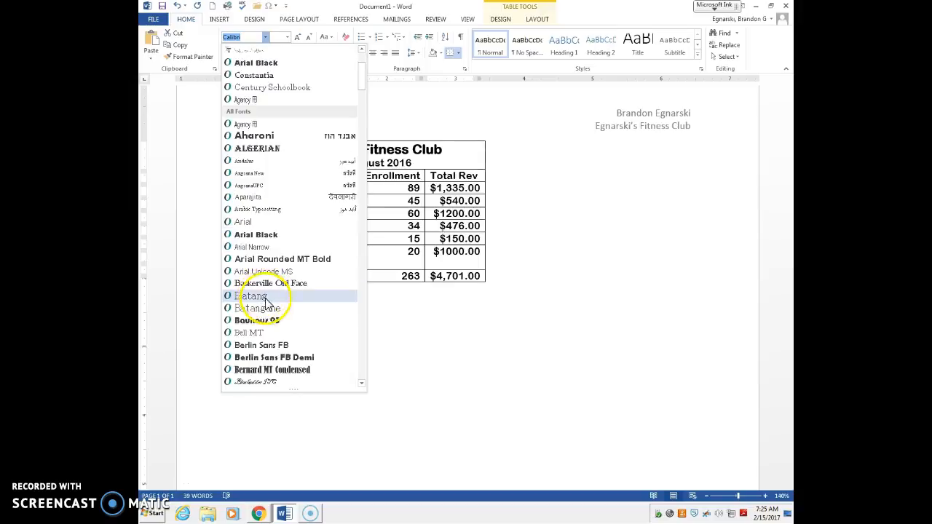
{"action": "scroll", "coordinate": [265, 301], "scroll_direction": "down", "scroll_amount": 8}
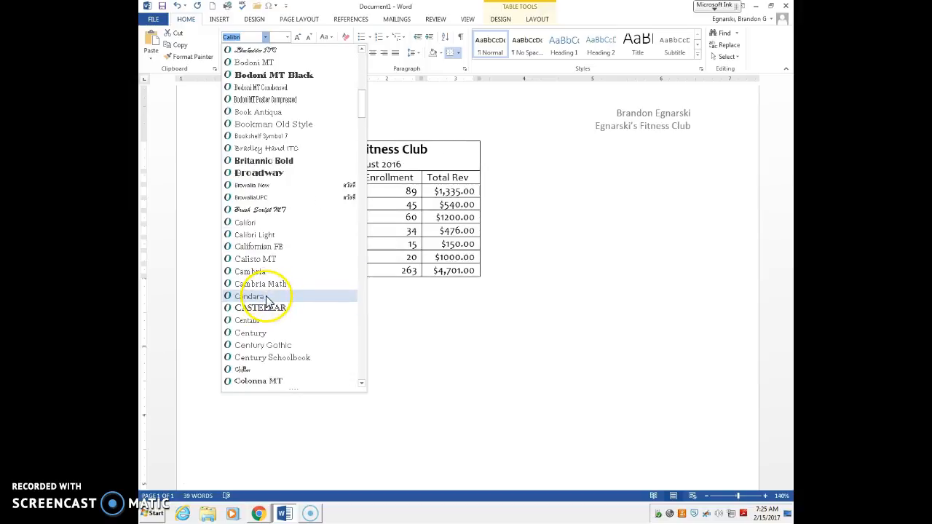
{"action": "left_click", "coordinate": [267, 298]}
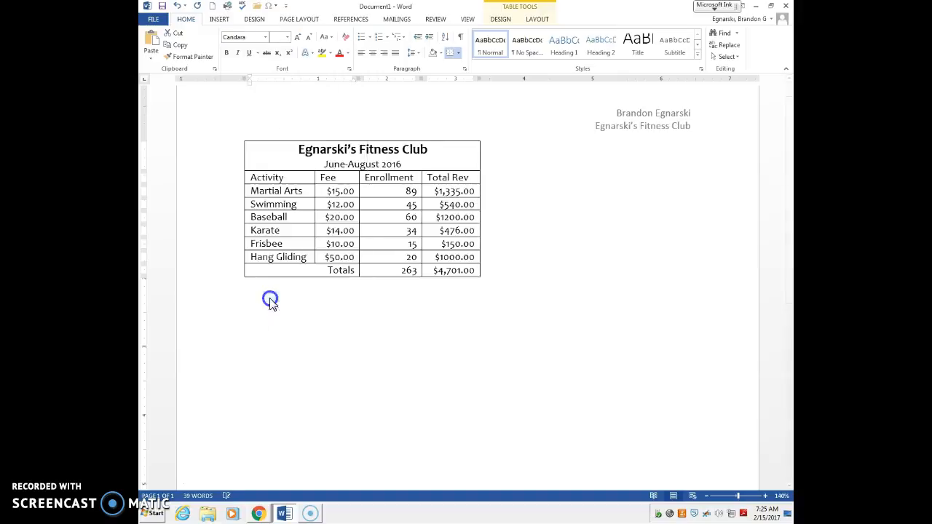
{"action": "left_click", "coordinate": [327, 301]}
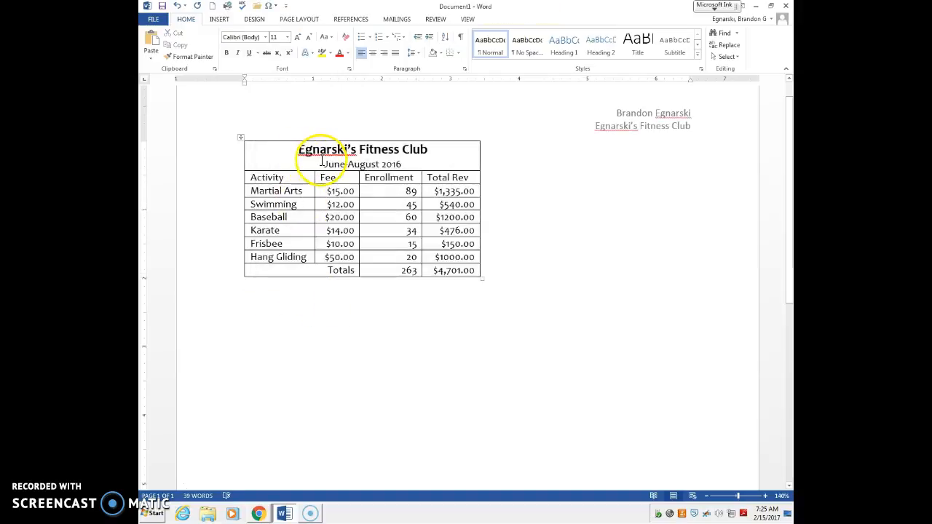
Italicize the June-August 2016 subtitle in the table's title row
{"action": "left_click_drag", "start_coordinate": [324, 163], "coordinate": [405, 166]}
{"action": "left_click", "coordinate": [238, 53]}
{"action": "left_click", "coordinate": [420, 163]}
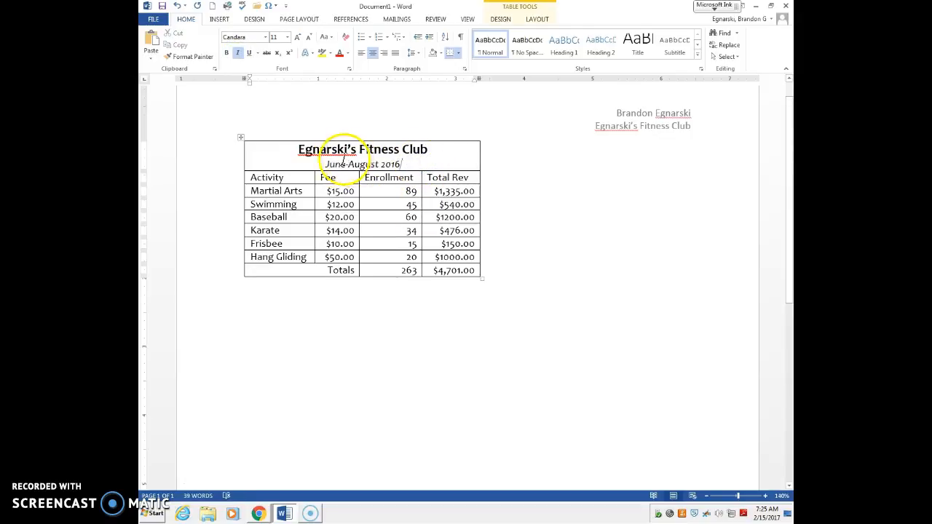
Bold the column headings Activity, Fee, Enrollment and Total Rev, and the Totals label
{"action": "left_click_drag", "start_coordinate": [253, 180], "coordinate": [442, 180]}
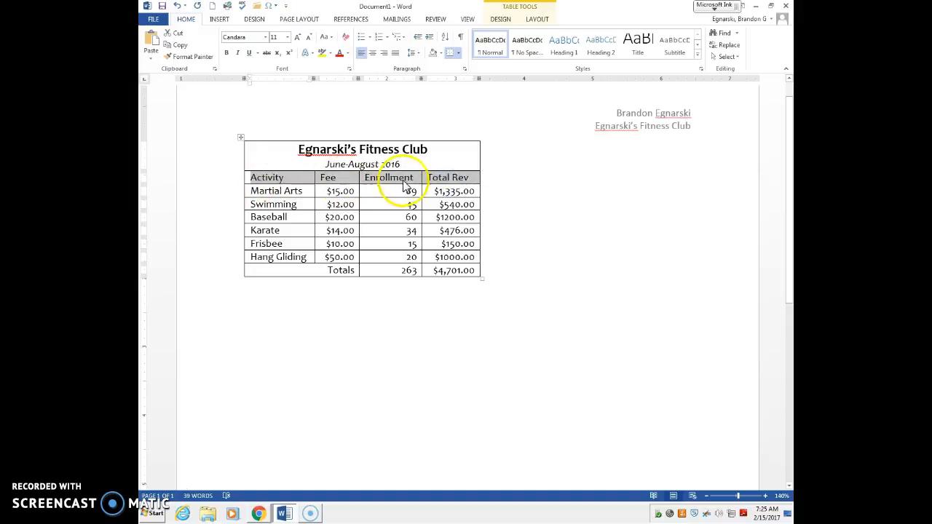
{"action": "left_click", "coordinate": [227, 53]}
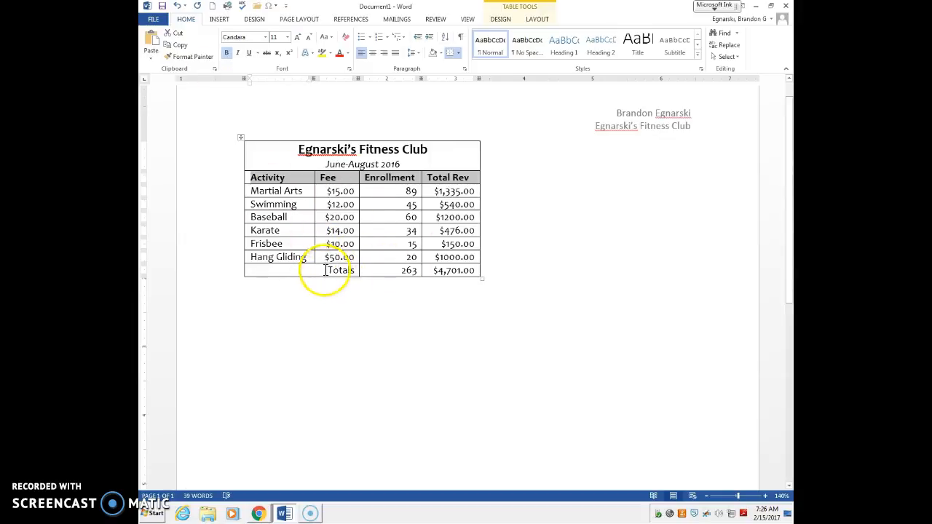
{"action": "left_click_drag", "start_coordinate": [327, 268], "coordinate": [356, 270]}
{"action": "left_click", "coordinate": [227, 53]}
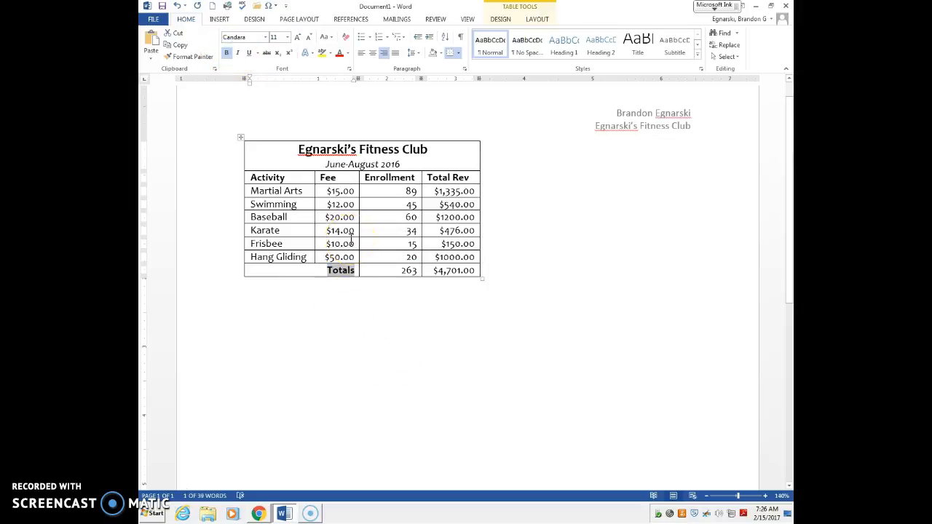
{"action": "left_click", "coordinate": [502, 292]}
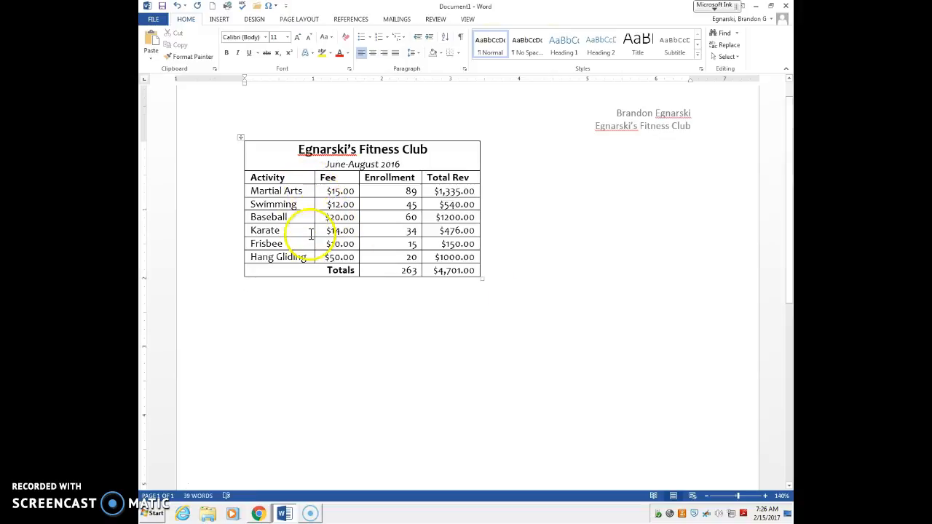
Auto-fit the widths of all four table columns to their contents
{"action": "double_click", "coordinate": [314, 203]}
{"action": "double_click", "coordinate": [360, 207]}
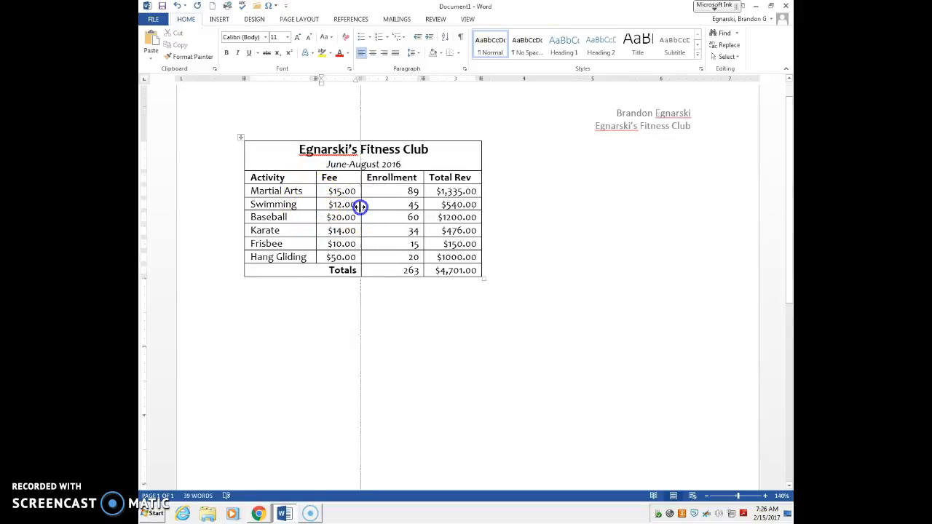
{"action": "double_click", "coordinate": [425, 208]}
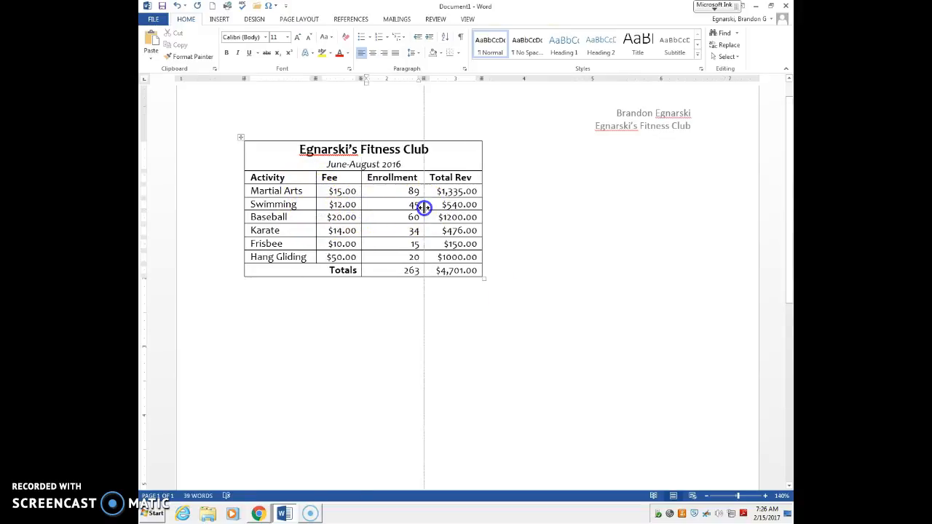
{"action": "double_click", "coordinate": [482, 201]}
{"action": "left_click", "coordinate": [516, 202]}
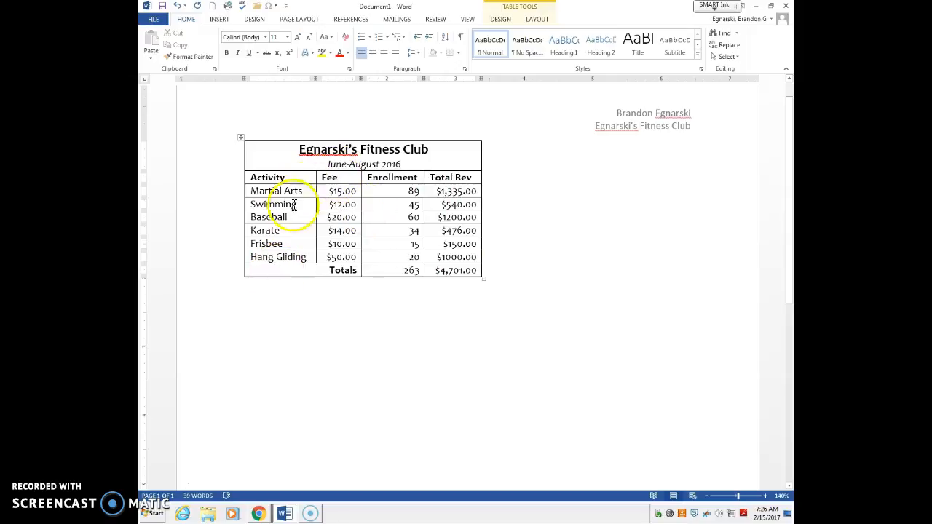
Apply the orange dark grid table style with banded rows to the entire fitness club table
{"action": "left_click_drag", "start_coordinate": [300, 154], "coordinate": [444, 268]}
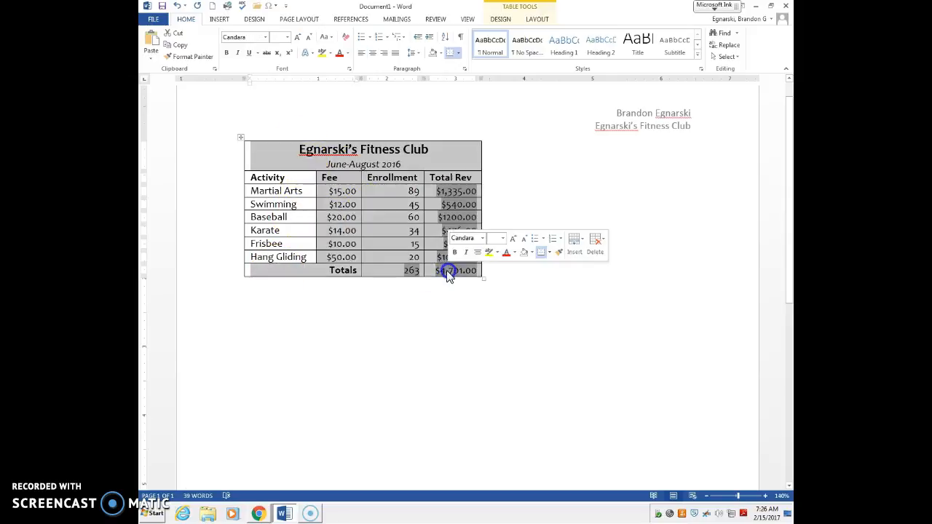
{"action": "left_click", "coordinate": [269, 207]}
{"action": "left_click_drag", "start_coordinate": [274, 160], "coordinate": [459, 273]}
{"action": "left_click", "coordinate": [500, 22]}
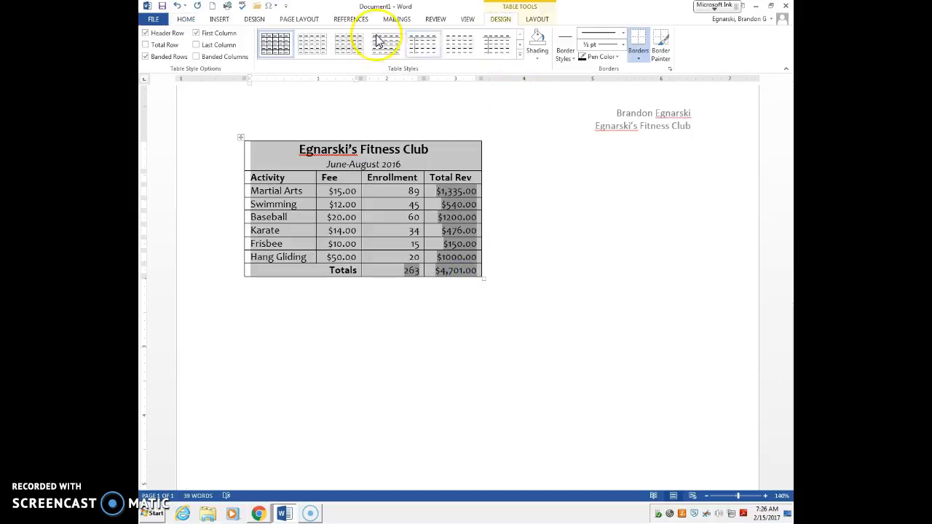
{"action": "left_click", "coordinate": [520, 56]}
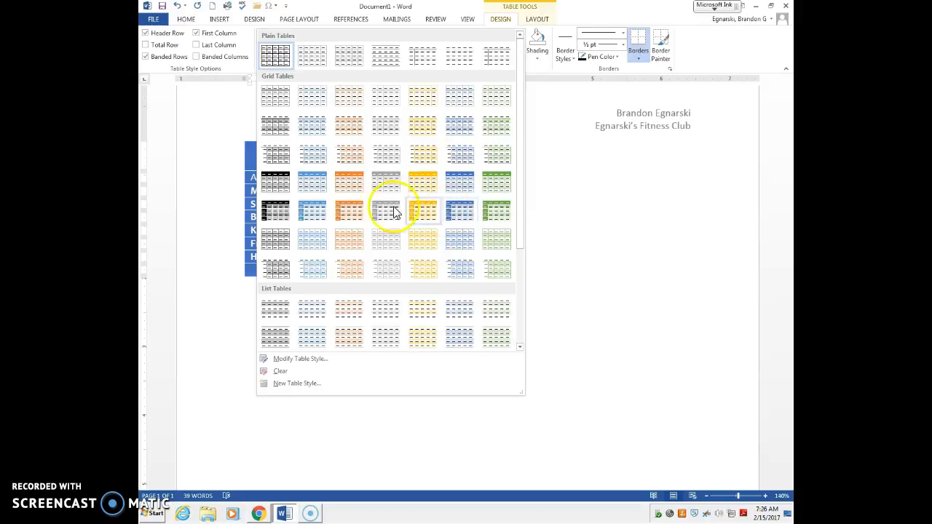
{"action": "left_click", "coordinate": [351, 197]}
{"action": "left_click", "coordinate": [535, 230]}
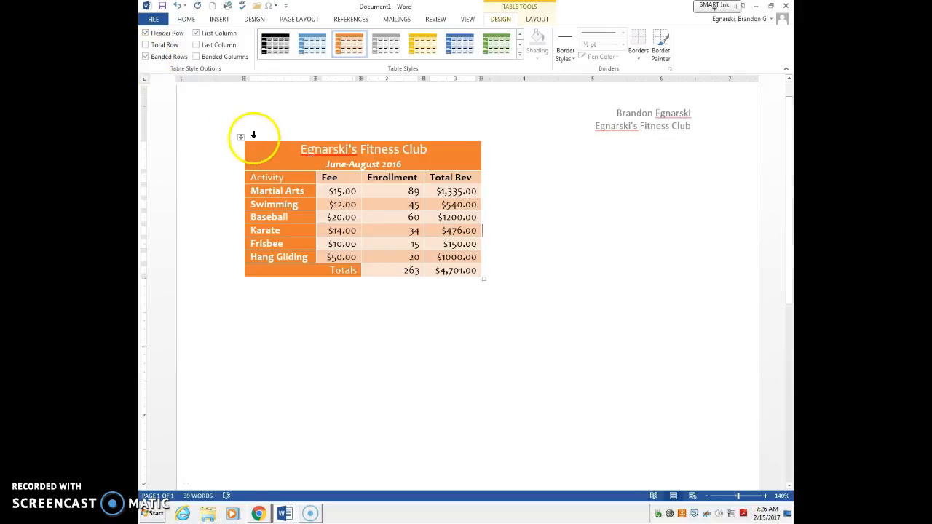
Turn off the special First Column formatting for the activity names in the table
{"action": "left_click", "coordinate": [249, 178]}
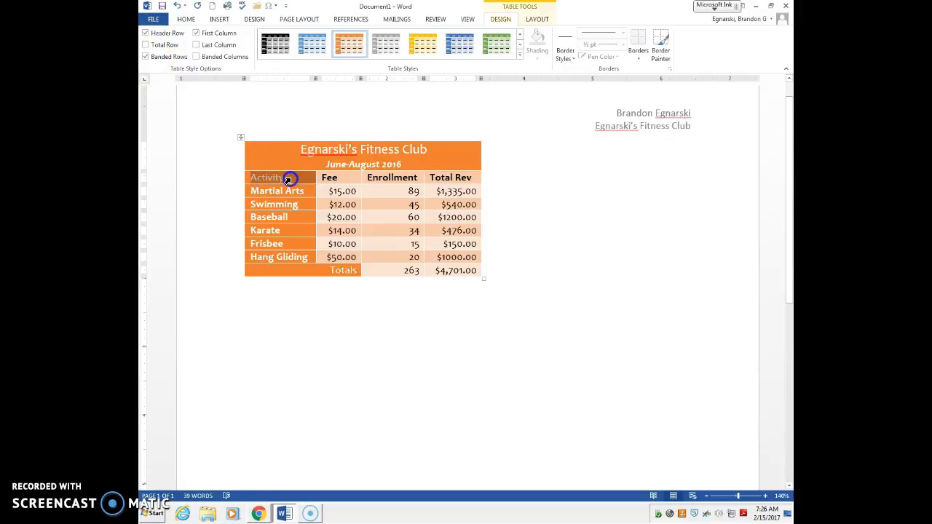
{"action": "left_click_drag", "start_coordinate": [253, 191], "coordinate": [304, 251]}
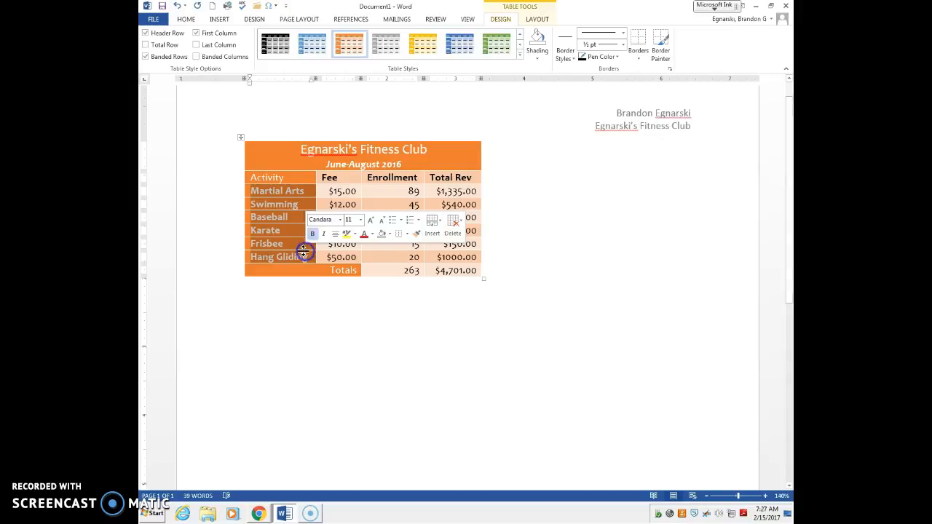
{"action": "left_click", "coordinate": [195, 34]}
{"action": "left_click", "coordinate": [307, 306]}
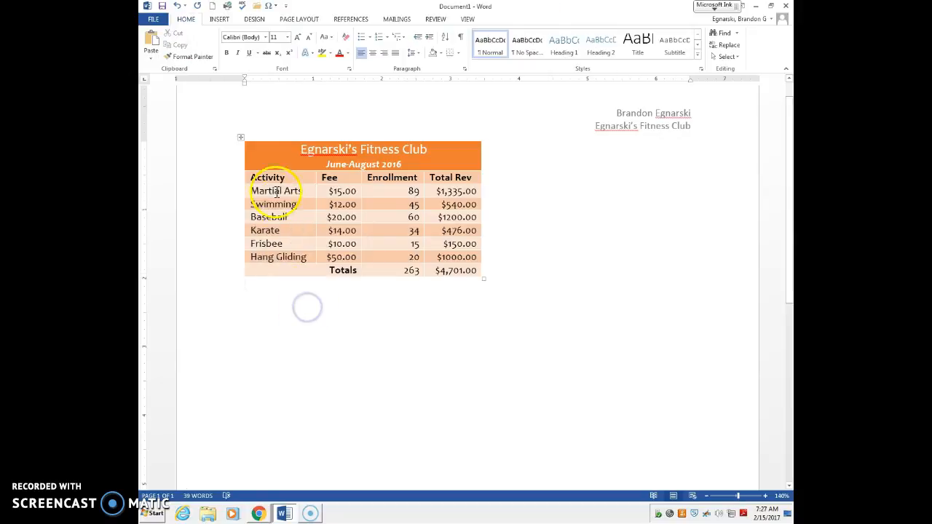
Turn on the Total Row style option for the table, leaving Last Column formatting off
{"action": "double_click", "coordinate": [441, 217]}
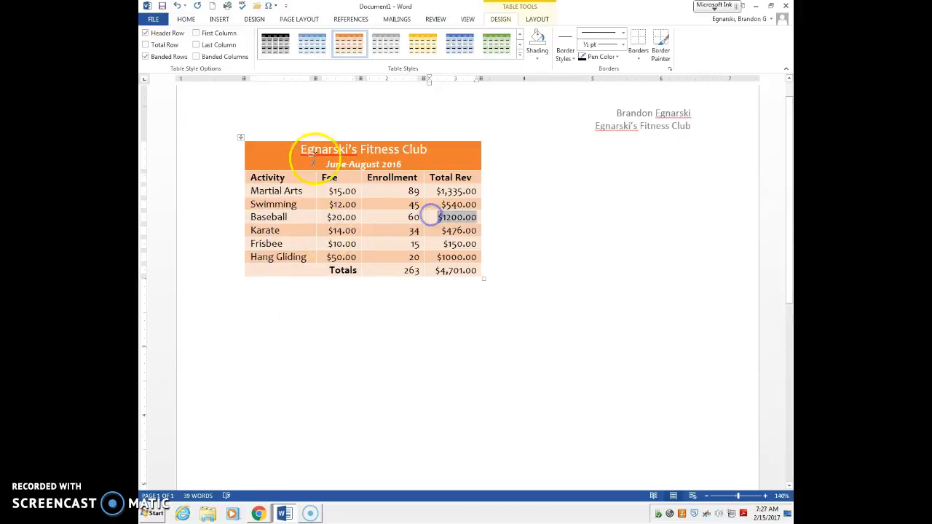
{"action": "left_click", "coordinate": [195, 45]}
{"action": "left_click", "coordinate": [195, 45]}
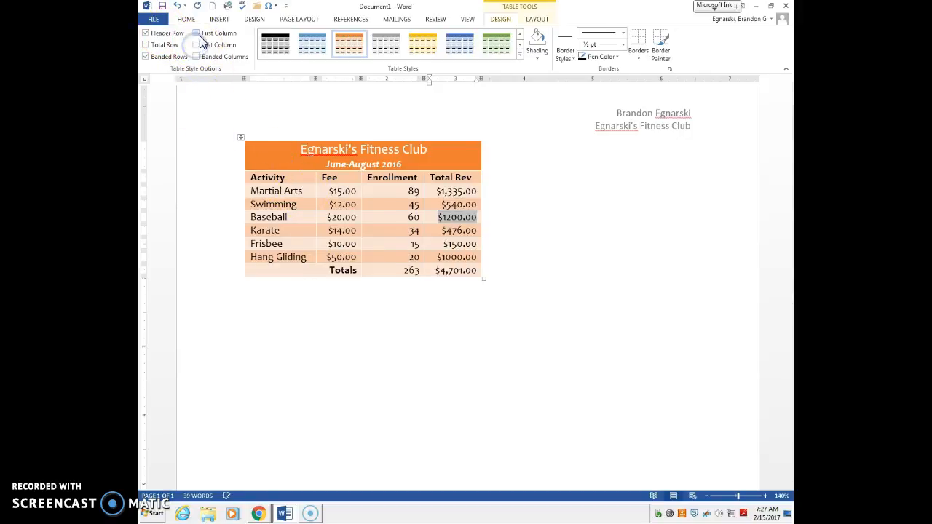
{"action": "left_click", "coordinate": [163, 45]}
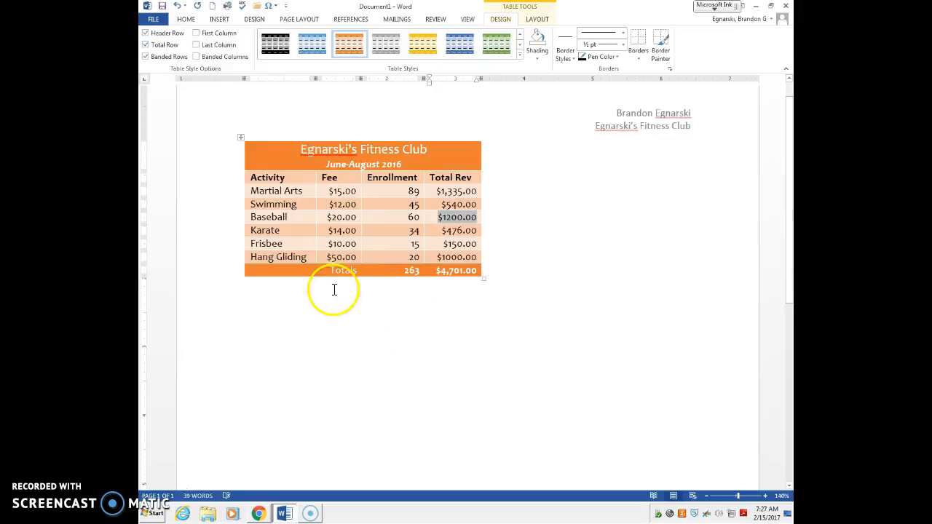
{"action": "left_click", "coordinate": [364, 308]}
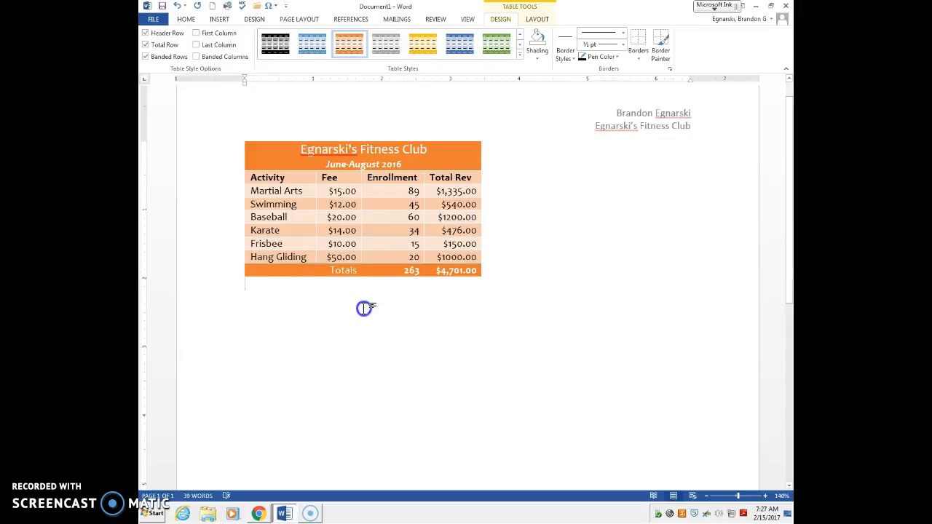
Make the Totals label in the table's last row bold again
{"action": "double_click", "coordinate": [353, 272]}
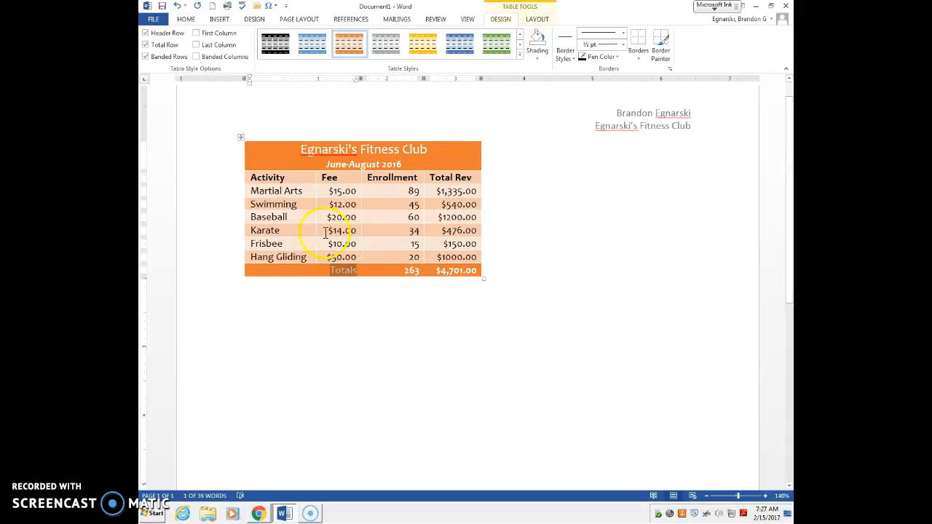
{"action": "left_click", "coordinate": [186, 19]}
{"action": "left_click", "coordinate": [225, 53]}
{"action": "left_click", "coordinate": [388, 302]}
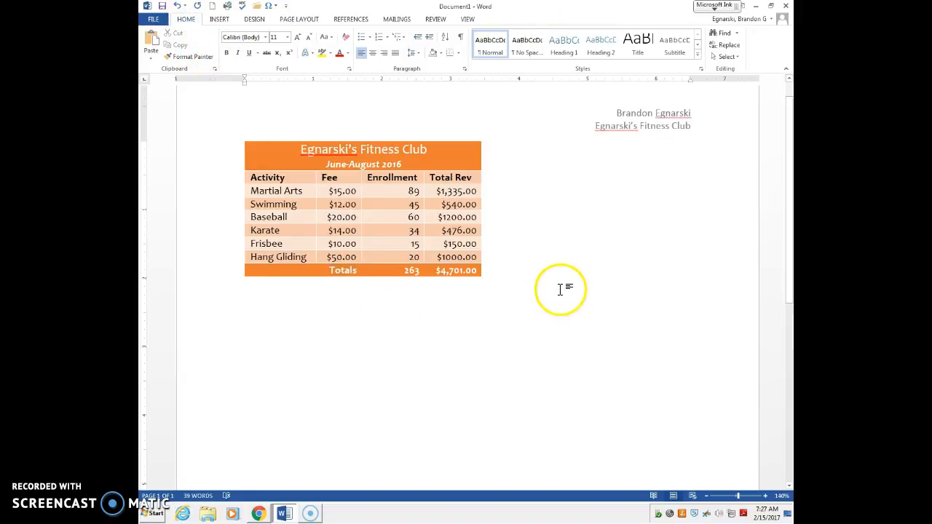
{"action": "left_click", "coordinate": [532, 259]}
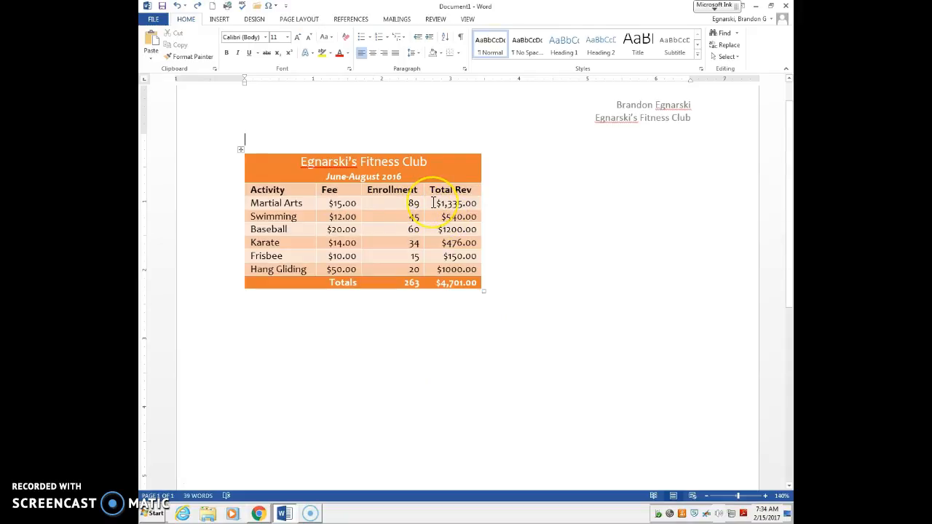
Sort the six activity rows by Column 4 as numbers in descending order, with no header row
{"action": "left_click_drag", "start_coordinate": [433, 203], "coordinate": [478, 270]}
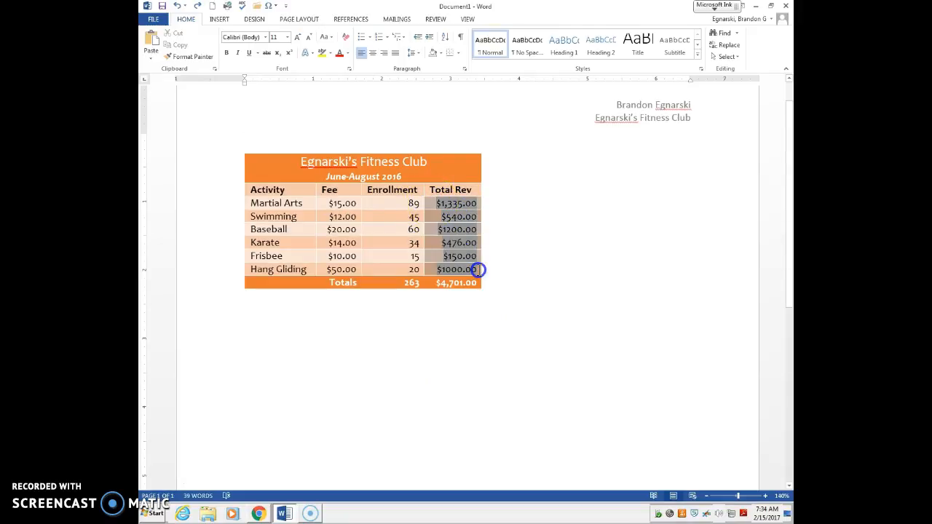
{"action": "left_click_drag", "start_coordinate": [301, 201], "coordinate": [447, 270]}
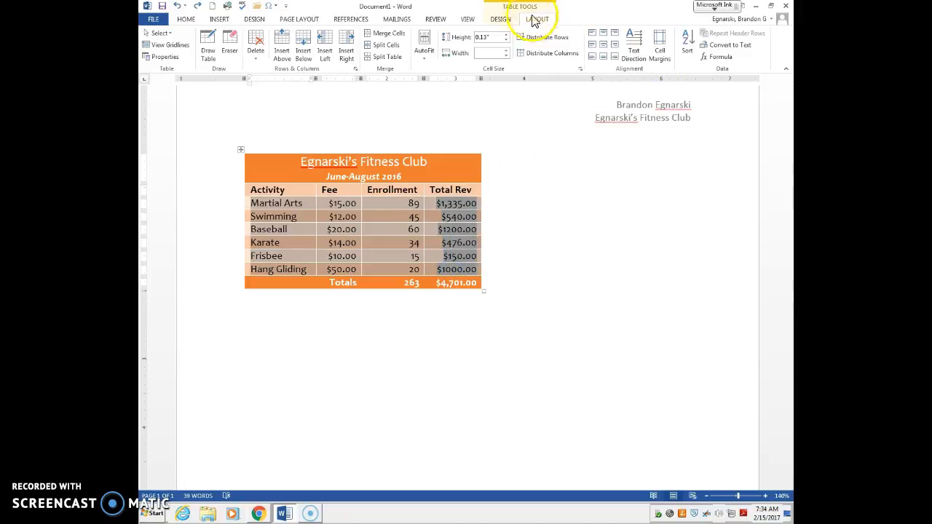
{"action": "left_click", "coordinate": [690, 45]}
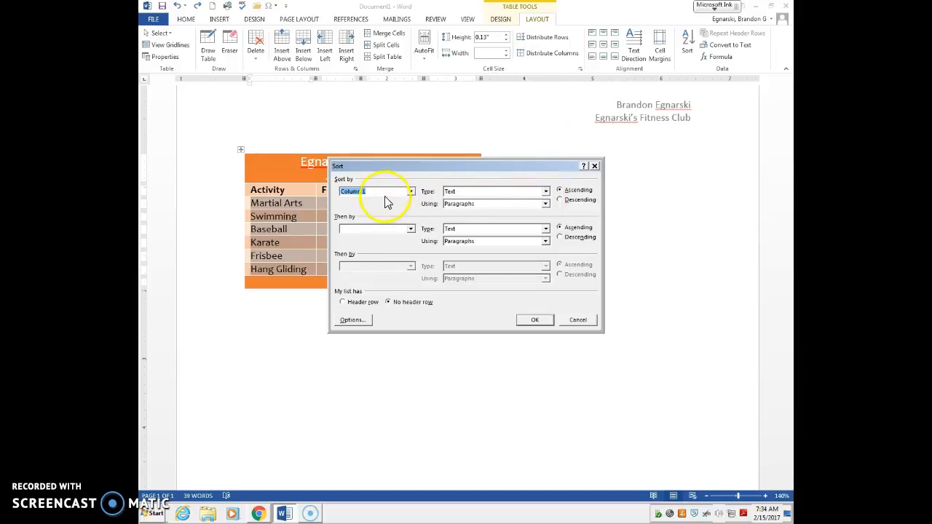
{"action": "left_click_drag", "start_coordinate": [388, 165], "coordinate": [532, 122]}
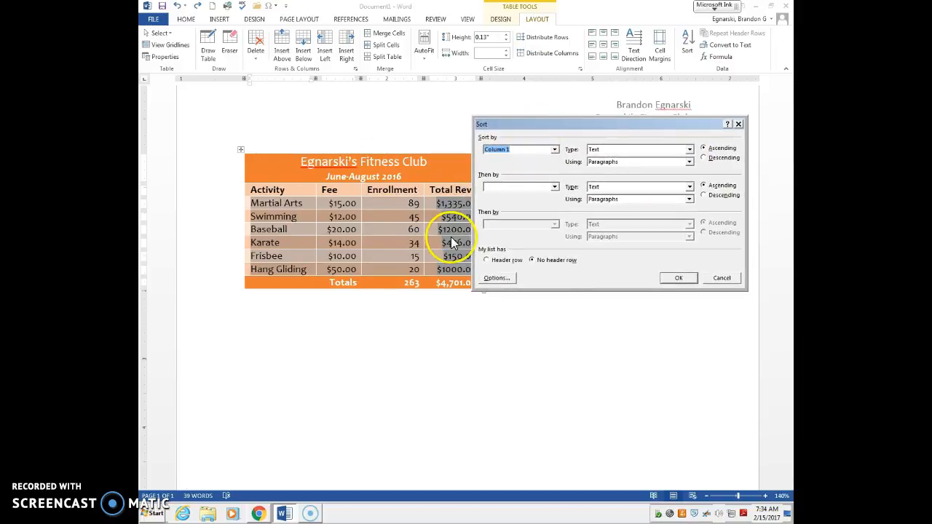
{"action": "left_click", "coordinate": [554, 151]}
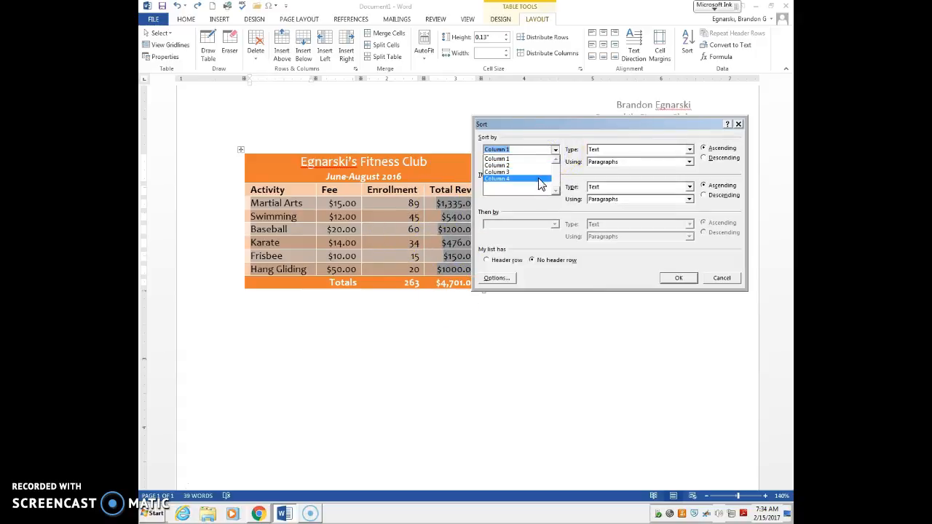
{"action": "left_click", "coordinate": [541, 180]}
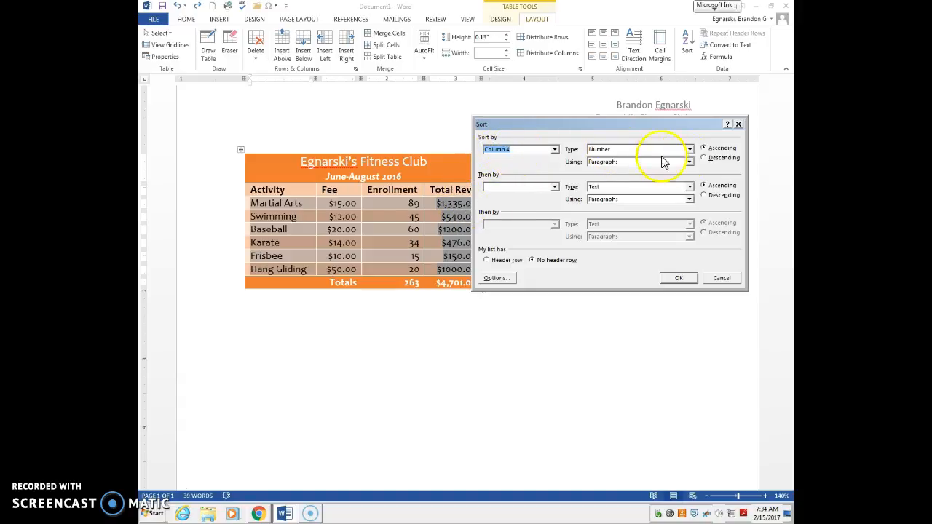
{"action": "left_click", "coordinate": [703, 159]}
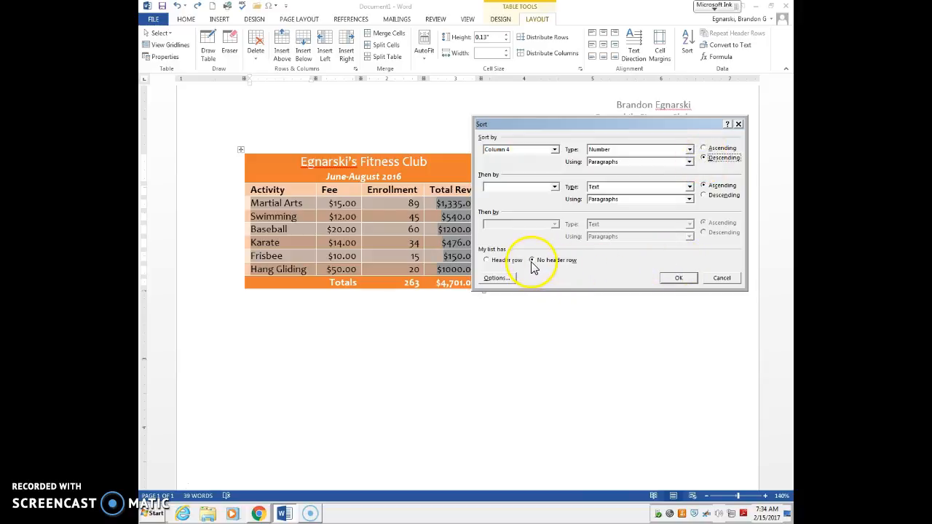
{"action": "left_click", "coordinate": [677, 281]}
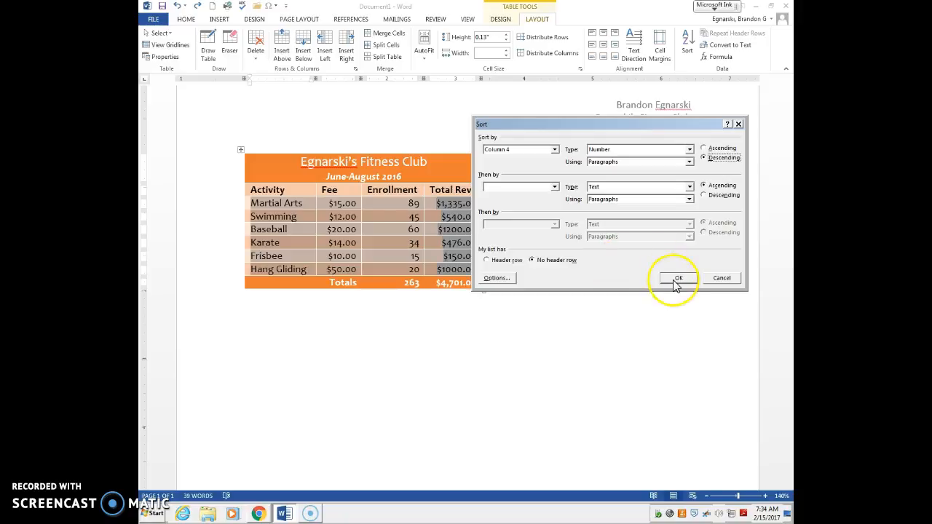
{"action": "left_click", "coordinate": [675, 282]}
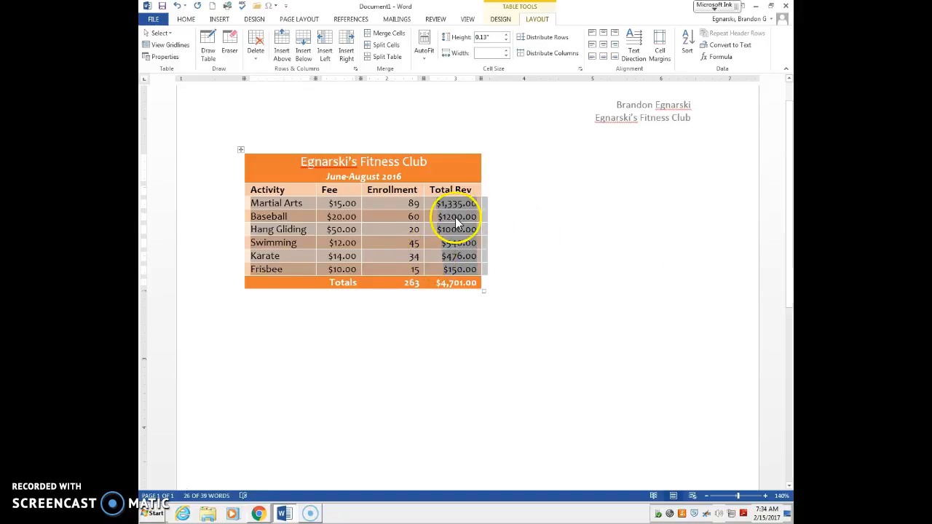
{"action": "left_click", "coordinate": [511, 243]}
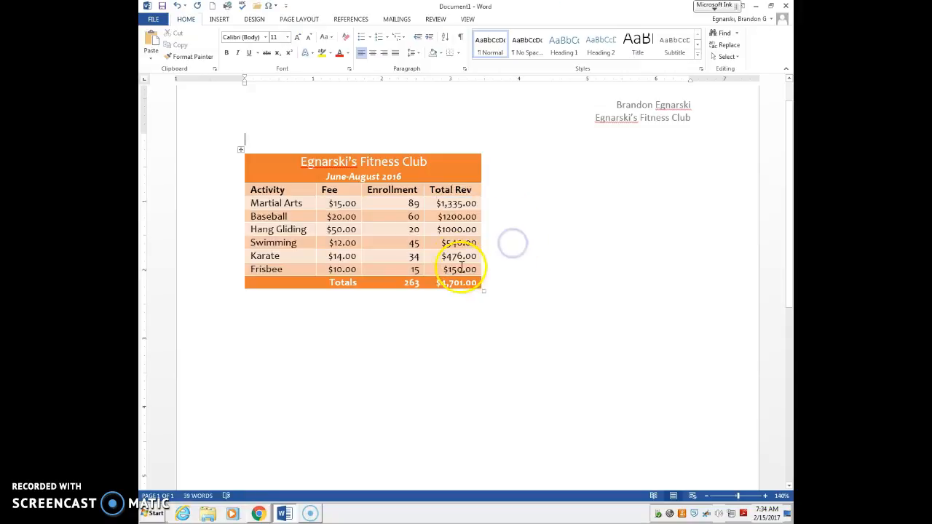
Open the table properties for the whole table and look through the row, column, cell and alt text settings
{"action": "left_click_drag", "start_coordinate": [277, 168], "coordinate": [443, 285]}
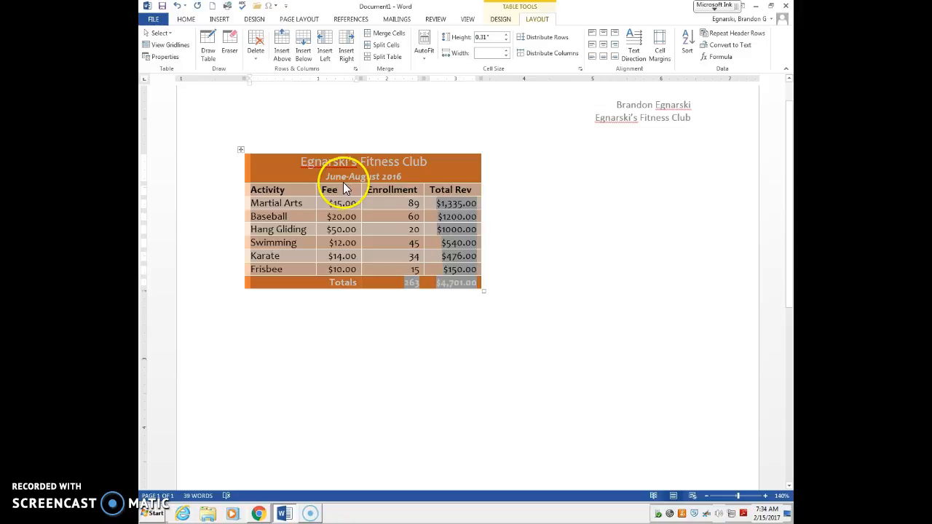
{"action": "right_click", "coordinate": [306, 174]}
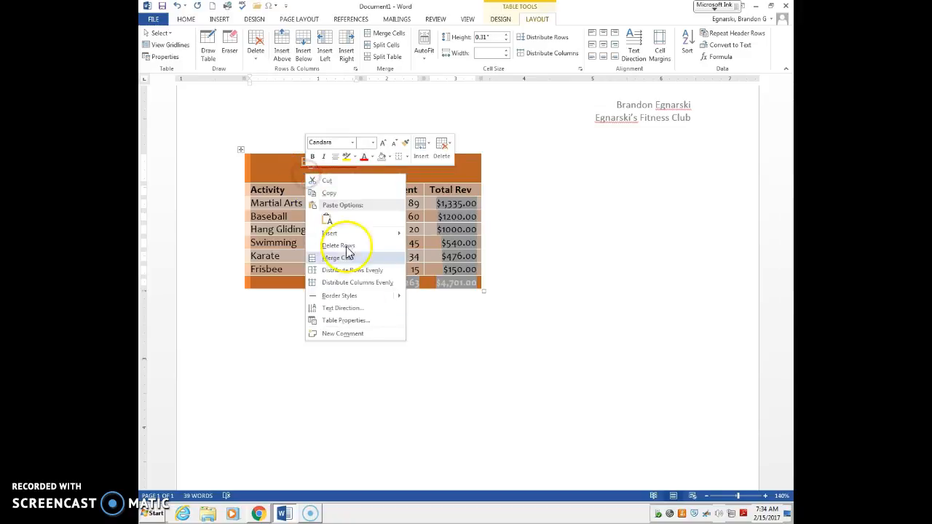
{"action": "left_click", "coordinate": [358, 324]}
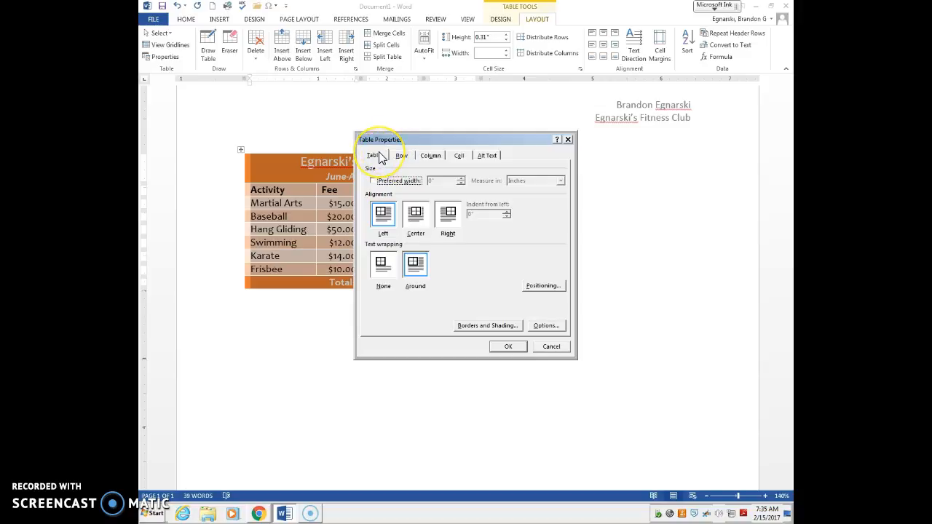
{"action": "left_click", "coordinate": [401, 155]}
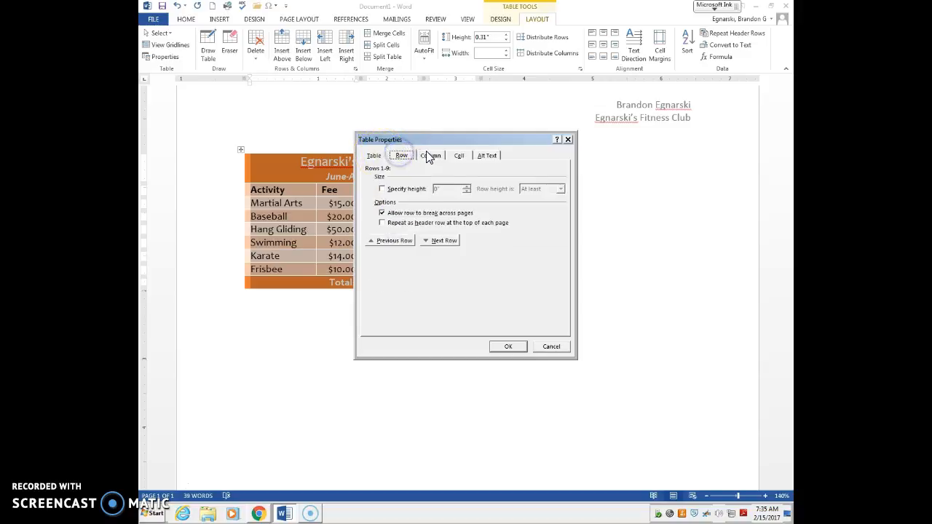
{"action": "left_click", "coordinate": [429, 156]}
{"action": "left_click", "coordinate": [457, 156]}
{"action": "left_click", "coordinate": [483, 157]}
{"action": "left_click", "coordinate": [374, 156]}
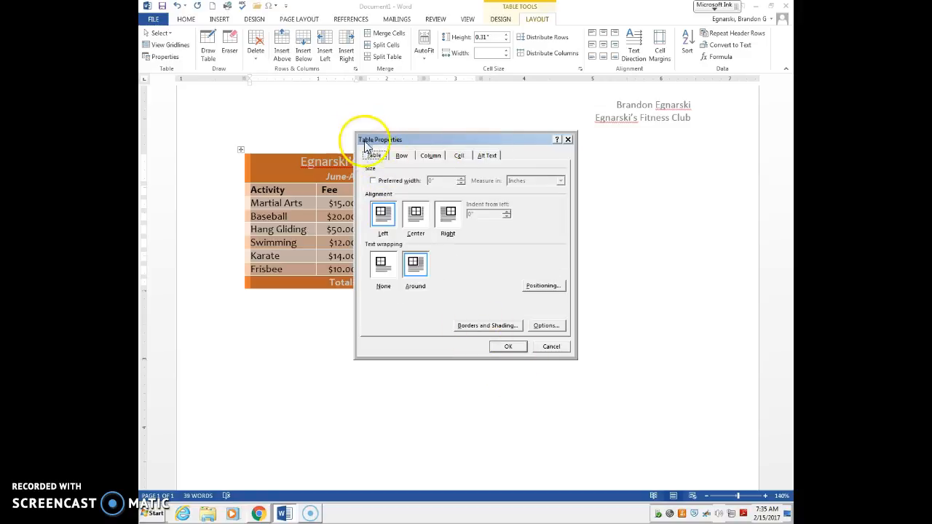
Apply black 1 pt borders to all cells of the table
{"action": "left_click", "coordinate": [489, 325]}
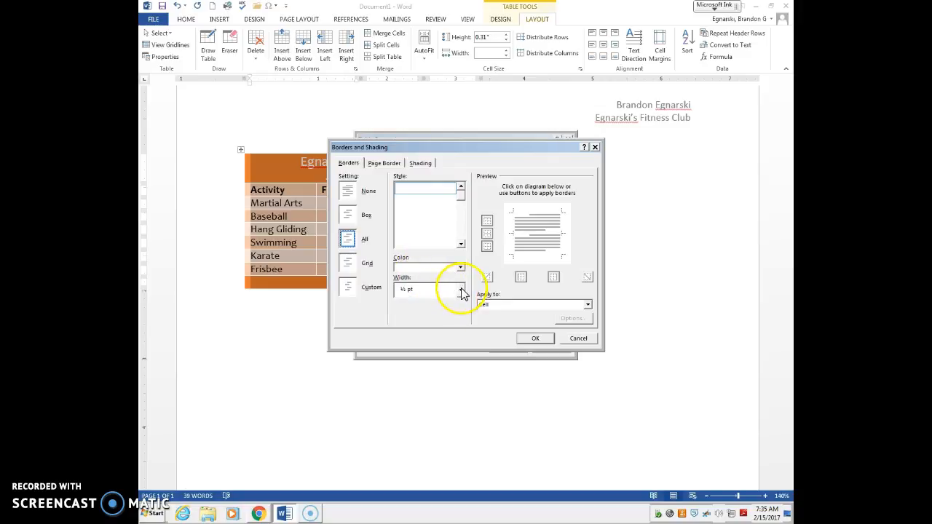
{"action": "left_click", "coordinate": [461, 290]}
{"action": "left_click", "coordinate": [433, 352]}
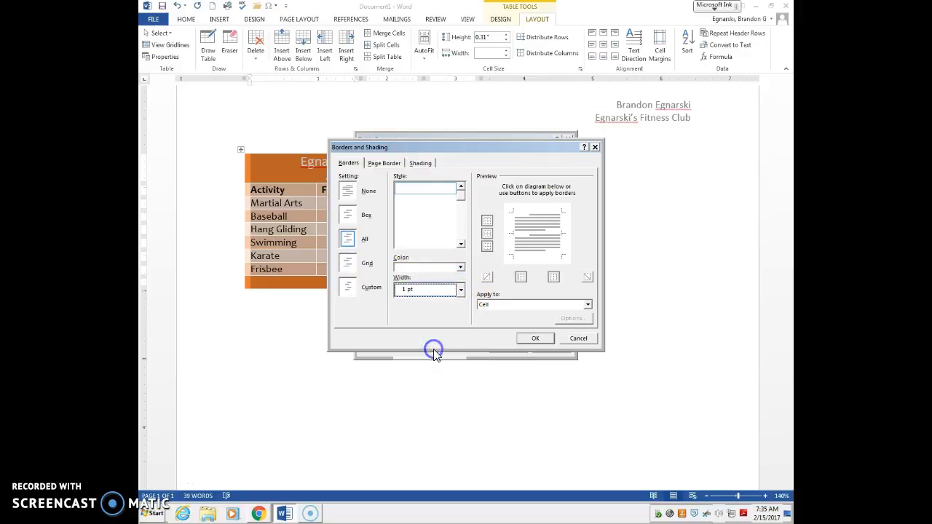
{"action": "left_click", "coordinate": [461, 267]}
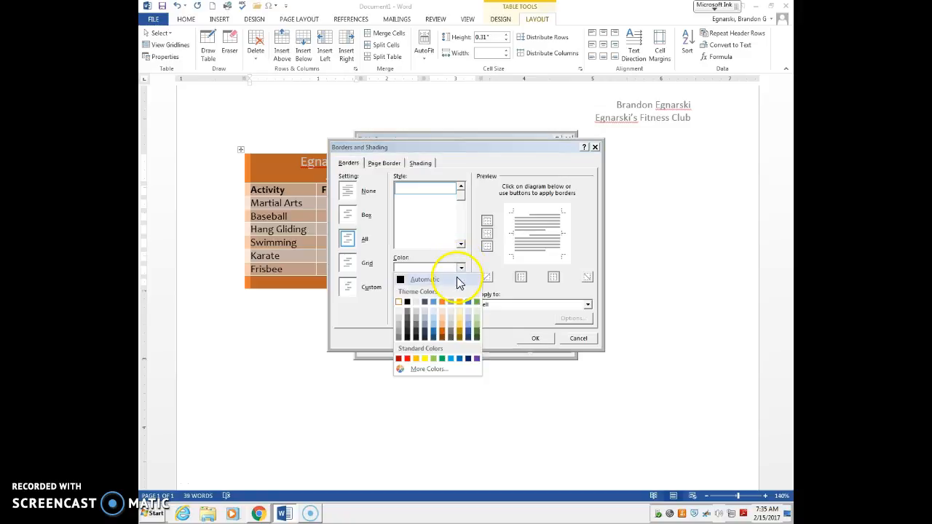
{"action": "left_click", "coordinate": [408, 302]}
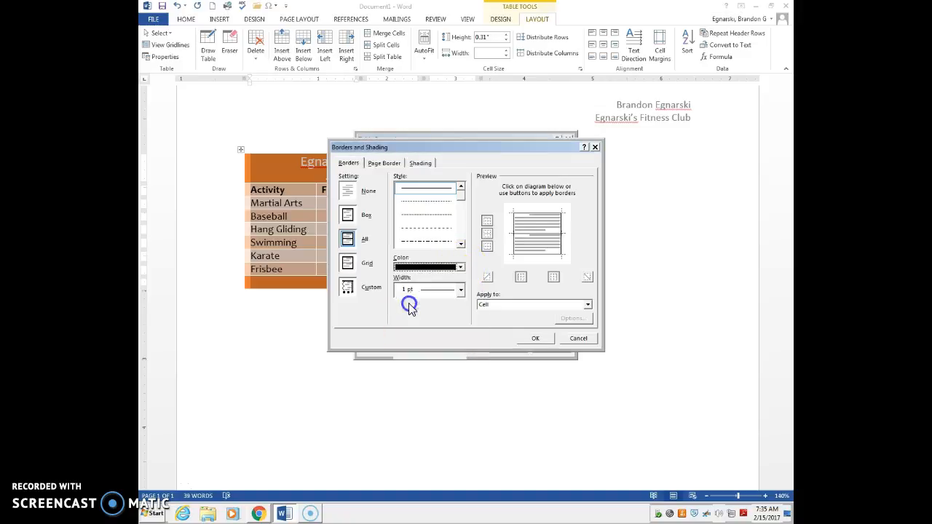
{"action": "left_click", "coordinate": [534, 340]}
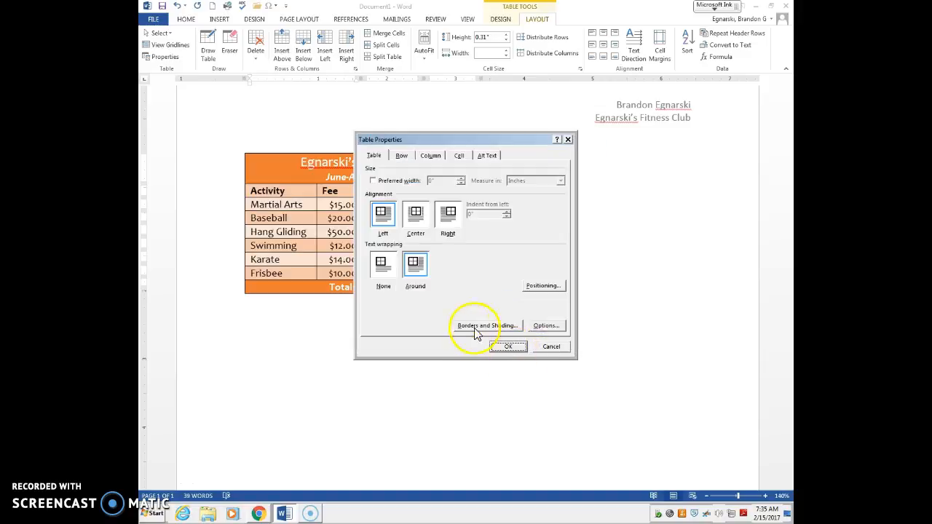
{"action": "left_click", "coordinate": [519, 346]}
{"action": "left_click", "coordinate": [453, 322]}
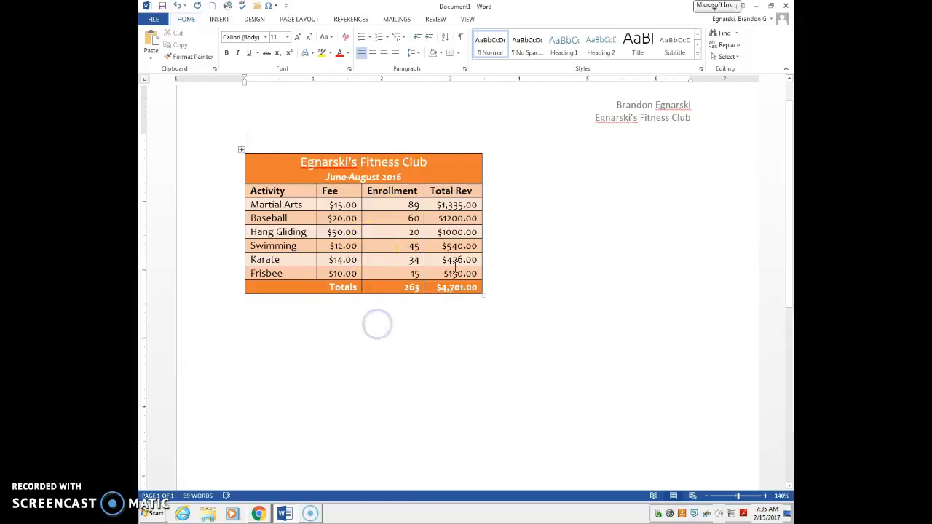
Check the remaining formatting and watermark requirements in the Word Assignment 6 instructions in Chrome, and return to the Word document
{"action": "left_click", "coordinate": [233, 22]}
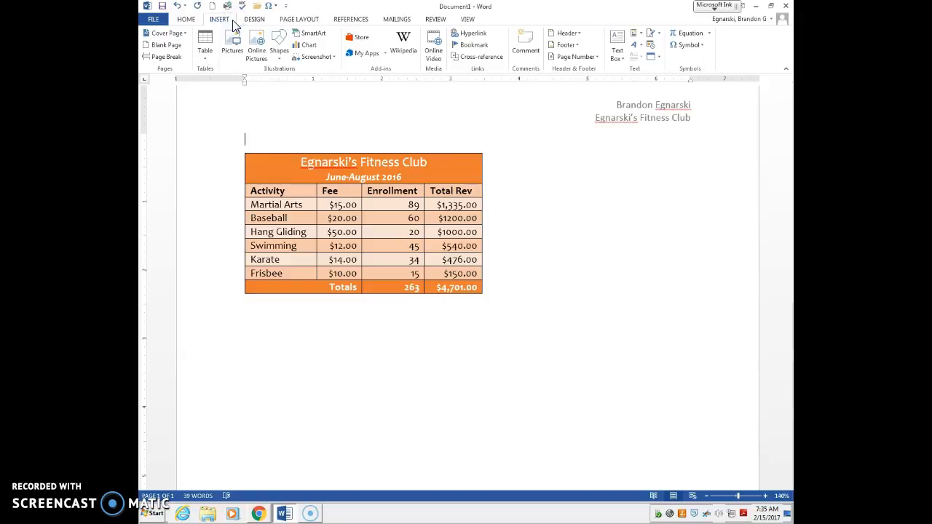
{"action": "left_click", "coordinate": [276, 513]}
{"action": "left_click", "coordinate": [270, 512]}
{"action": "left_click", "coordinate": [271, 514]}
{"action": "left_click", "coordinate": [378, 291]}
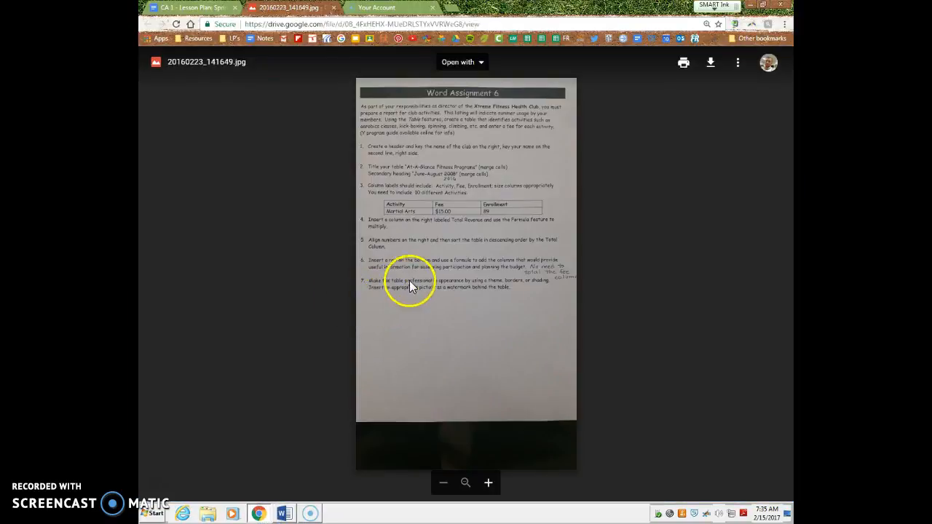
{"action": "left_click", "coordinate": [284, 513]}
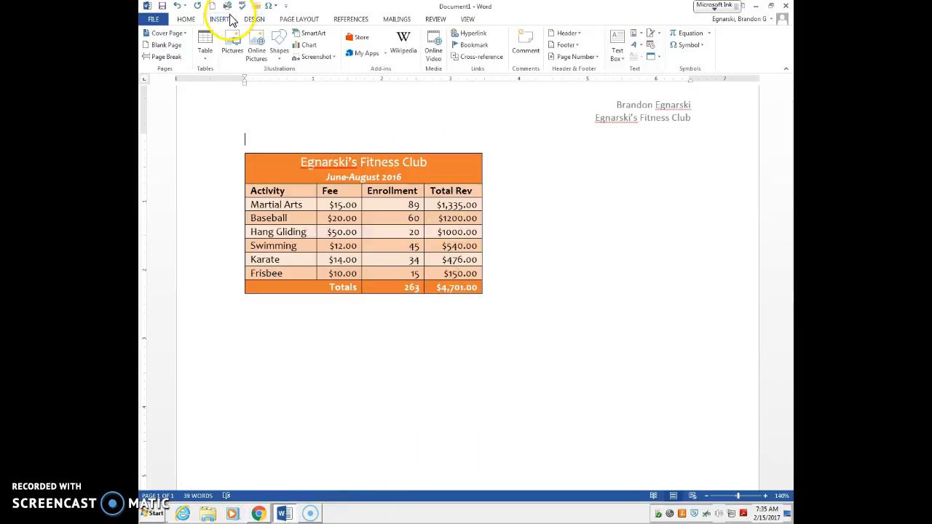
Start a custom watermark for the page, choose the picture watermark option and open the picture selection
{"action": "left_click", "coordinate": [291, 19]}
{"action": "left_click", "coordinate": [255, 19]}
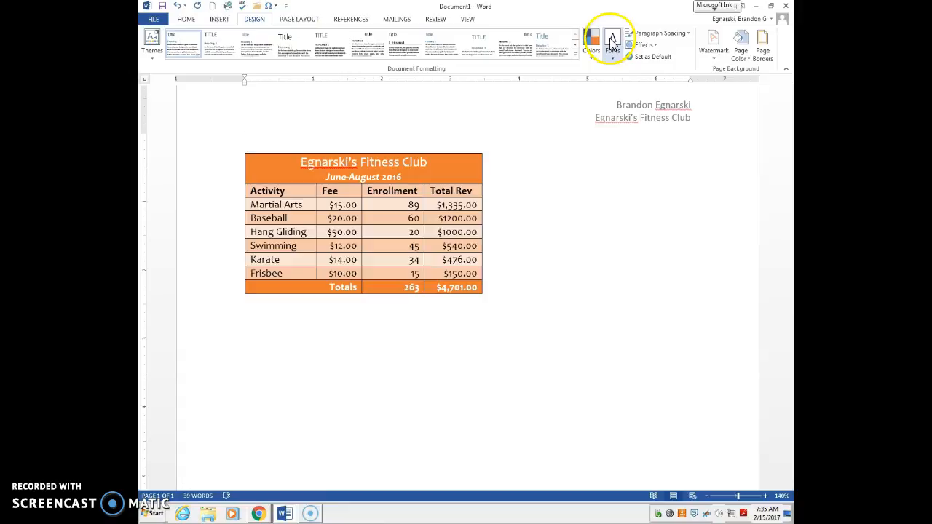
{"action": "left_click", "coordinate": [713, 51]}
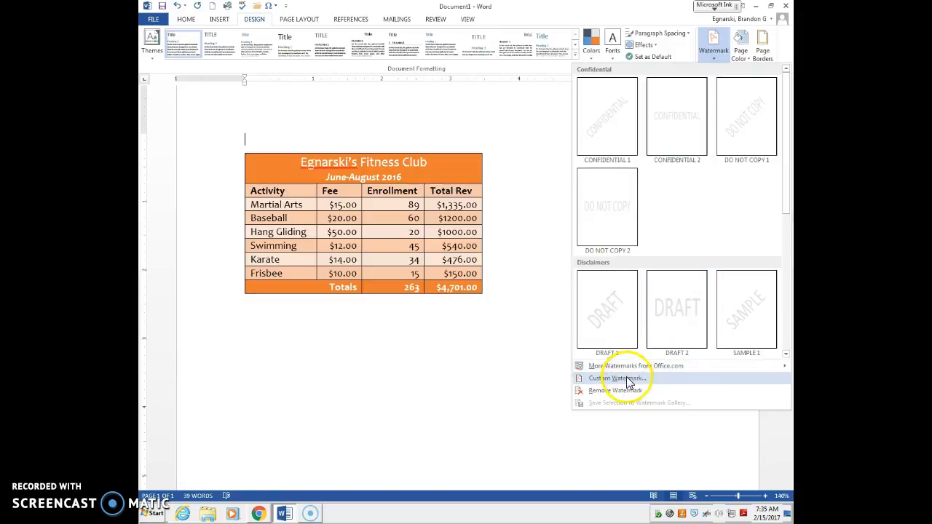
{"action": "left_click", "coordinate": [617, 378]}
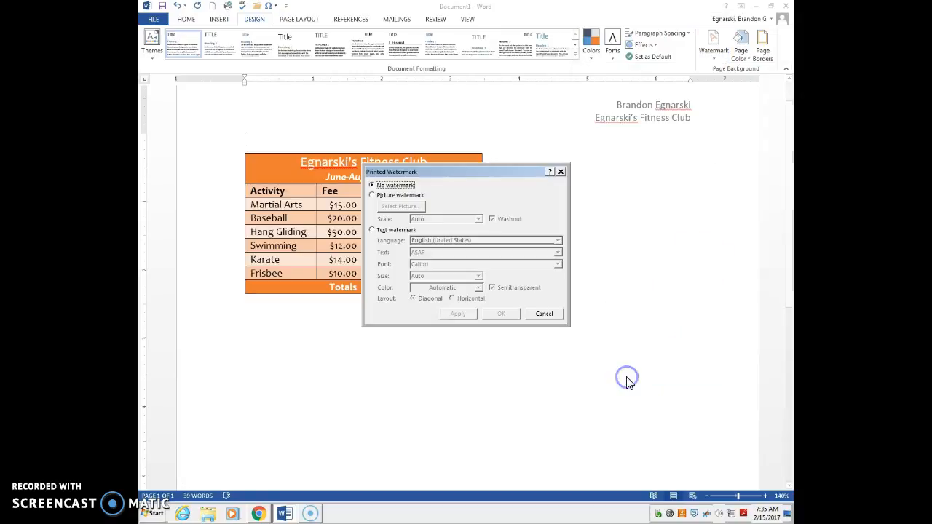
{"action": "left_click", "coordinate": [400, 197]}
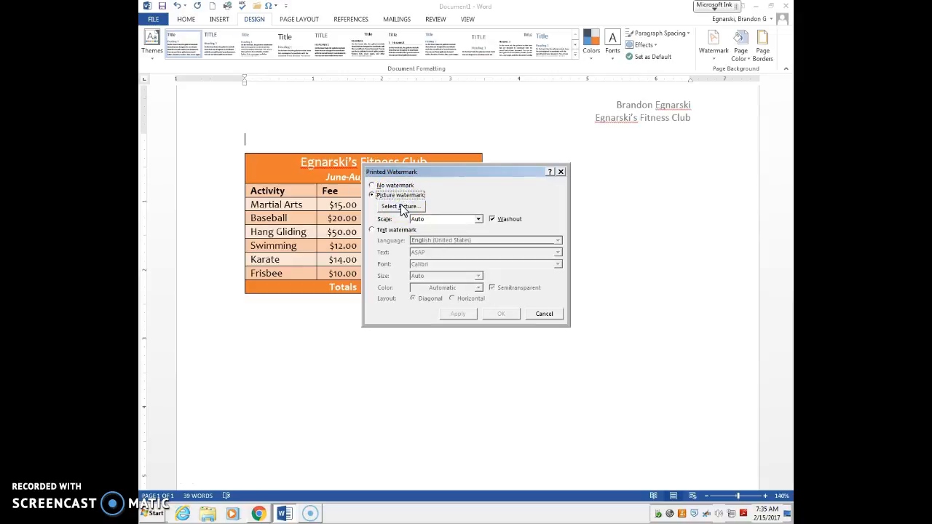
{"action": "left_click", "coordinate": [401, 207]}
Search Bing images for "weight" and insert the black barbell picture as the watermark image
{"action": "left_click", "coordinate": [520, 167]}
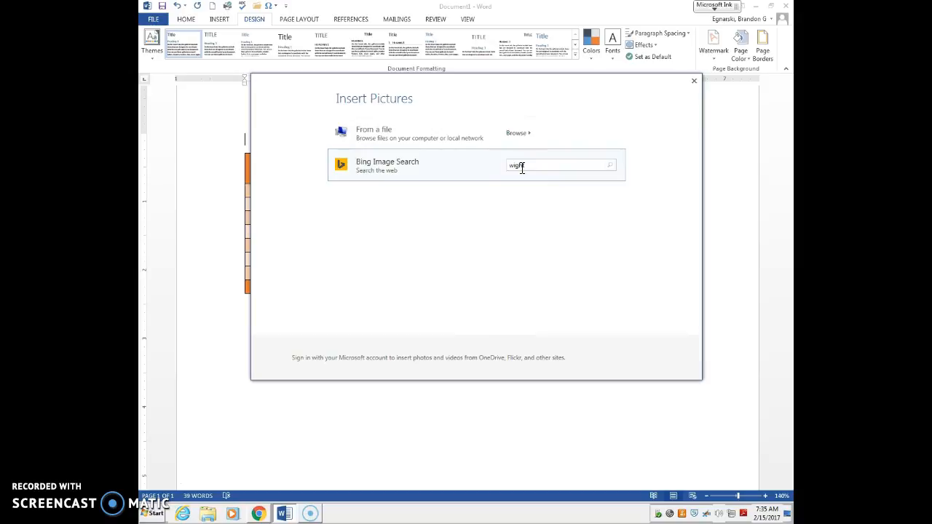
{"action": "type", "text": "wight"}
{"action": "key", "text": "Return"}
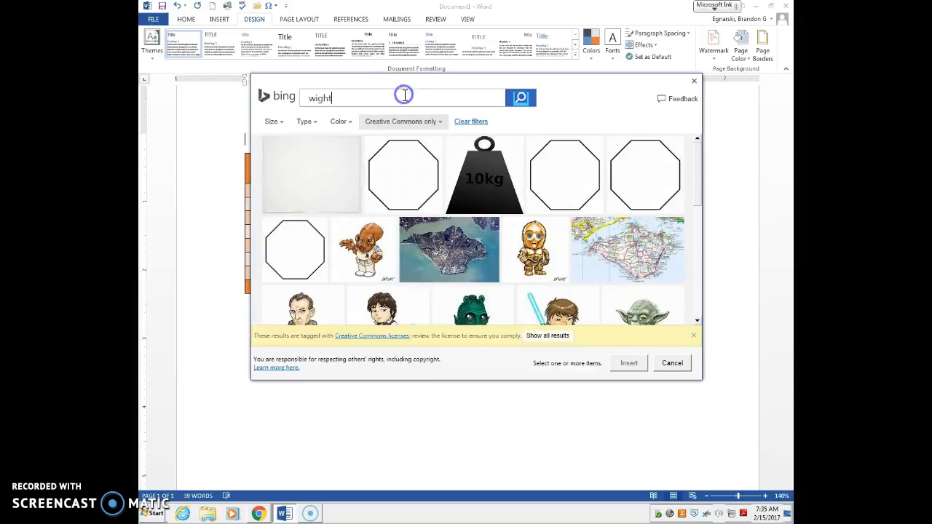
{"action": "type", "text": "weight"}
{"action": "key", "text": "Return"}
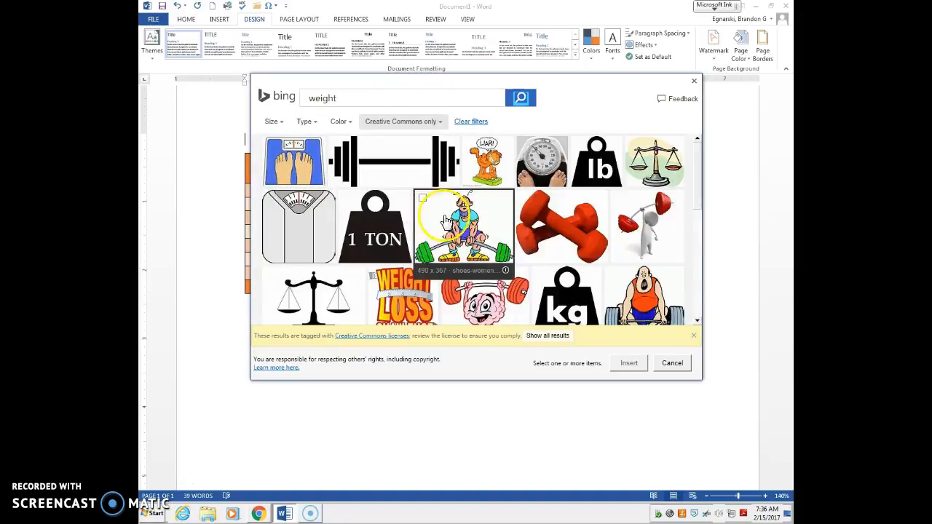
{"action": "left_click", "coordinate": [439, 186]}
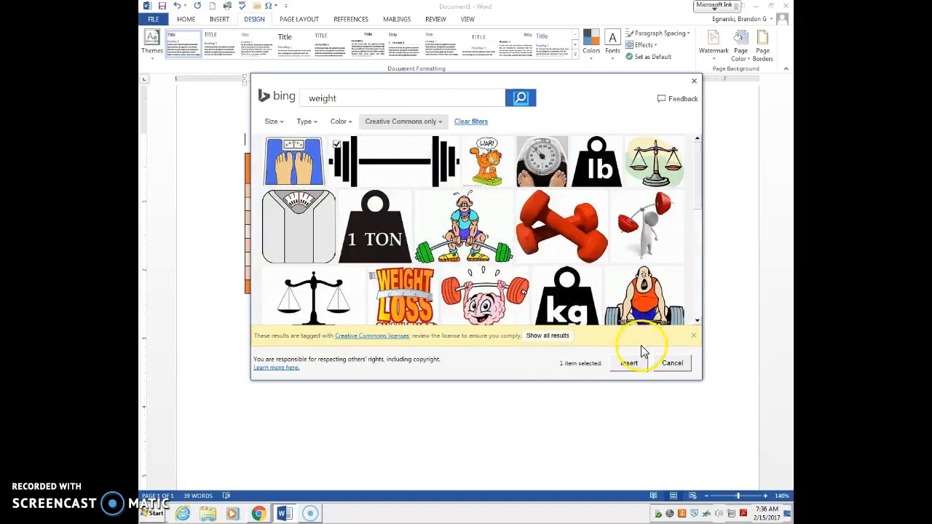
{"action": "left_click", "coordinate": [627, 363]}
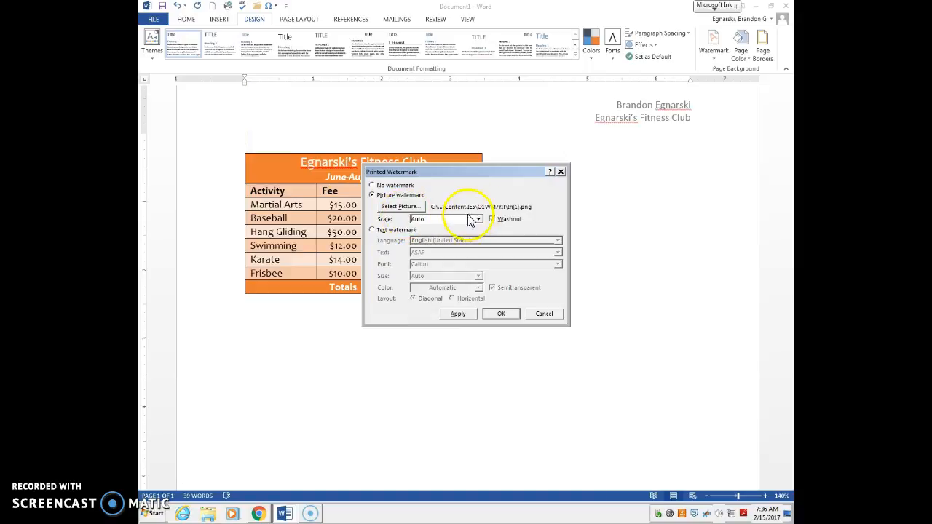
Apply the barbell picture watermark with Auto scale and Washout, and check its placement on the page
{"action": "left_click", "coordinate": [499, 317]}
{"action": "scroll", "coordinate": [500, 314], "scroll_direction": "down", "scroll_amount": 5}
{"action": "scroll", "coordinate": [436, 324], "scroll_direction": "up", "scroll_amount": 3}
{"action": "scroll", "coordinate": [584, 337], "scroll_direction": "down", "scroll_amount": 4}
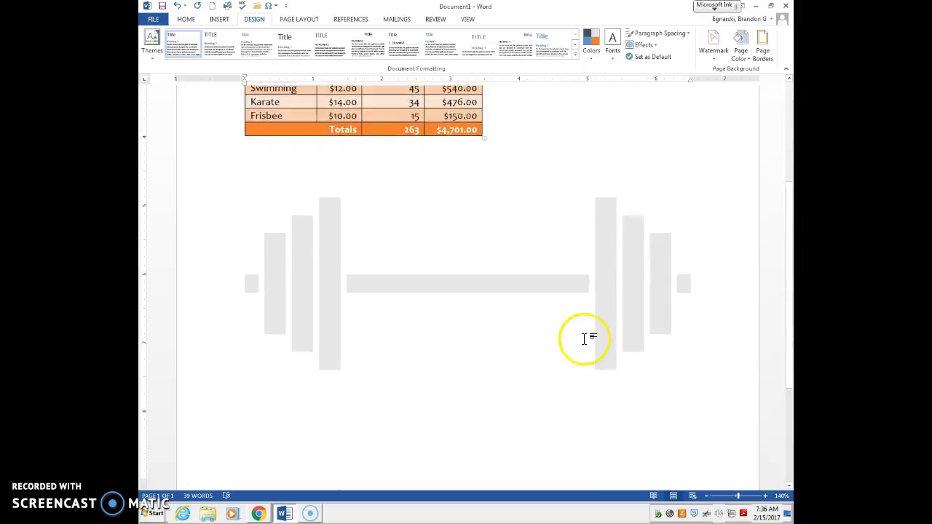
{"action": "scroll", "coordinate": [583, 355], "scroll_direction": "up", "scroll_amount": 5}
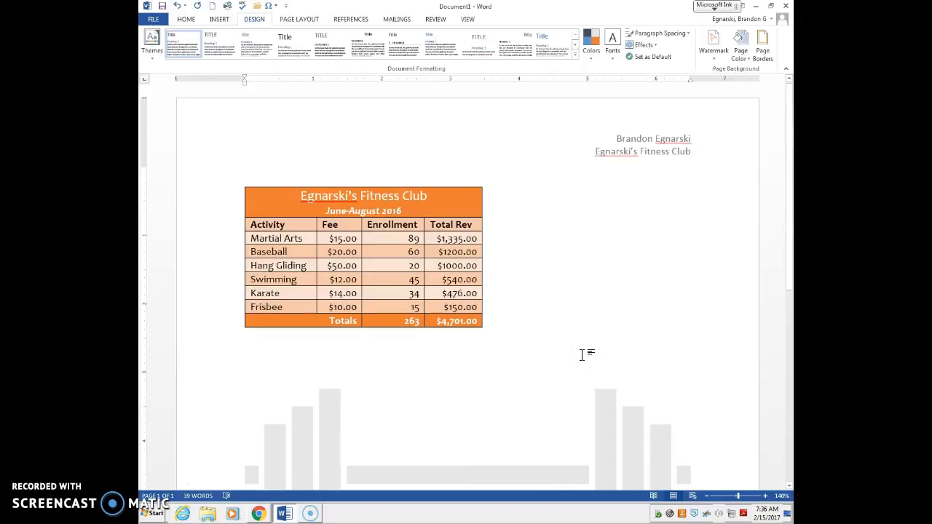